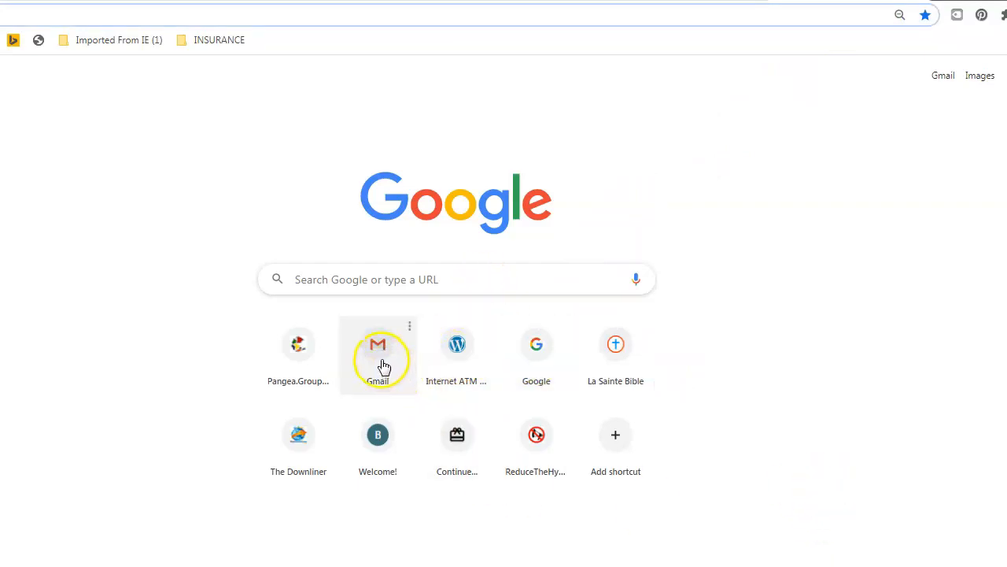
Step: Search Google for "create gmail account" and open the "Create your Google Account" sign-up page
{"action": "left_click", "coordinate": [401, 279]}
{"action": "type", "text": "c"}
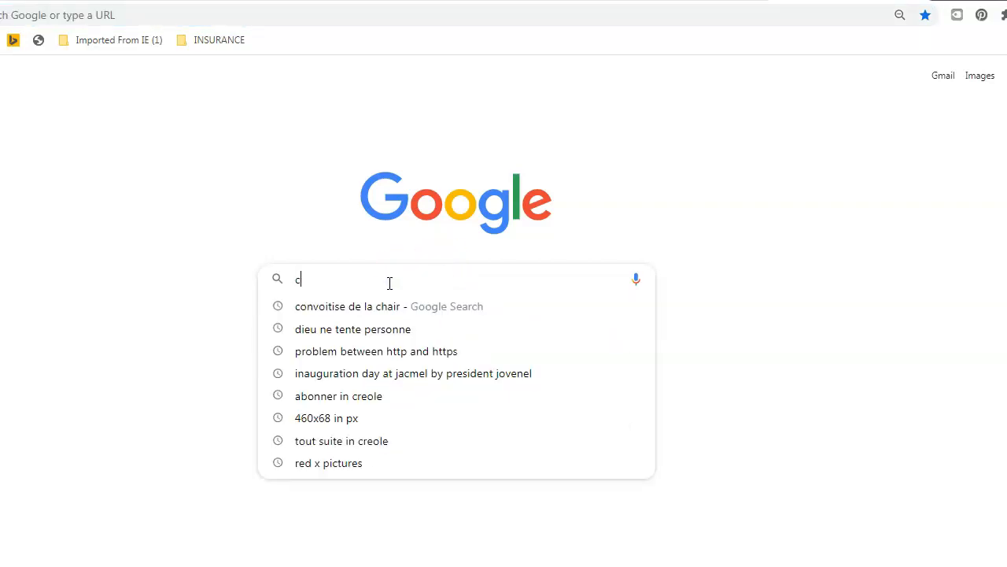
{"action": "type", "text": "reate "}
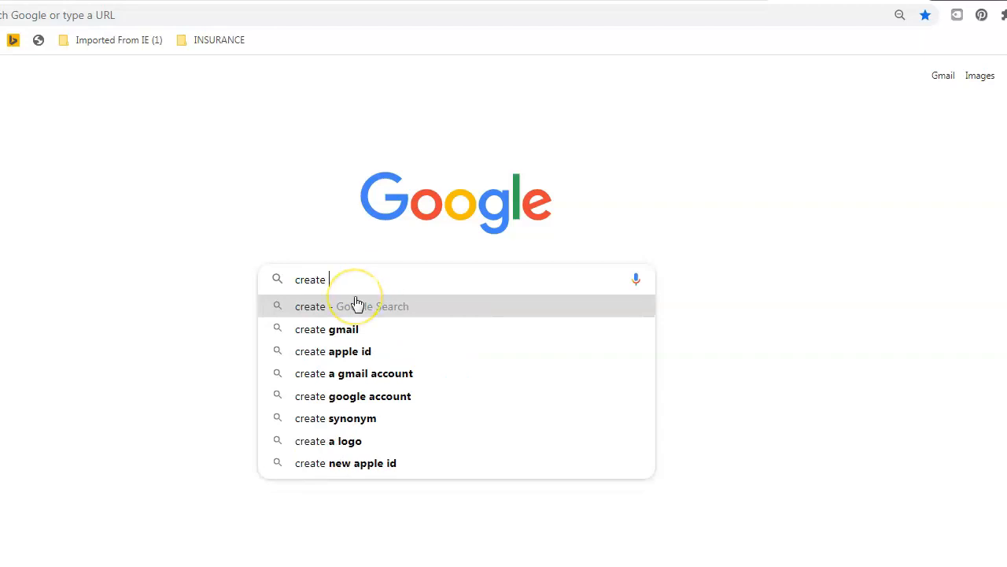
{"action": "type", "text": "gmsil"}
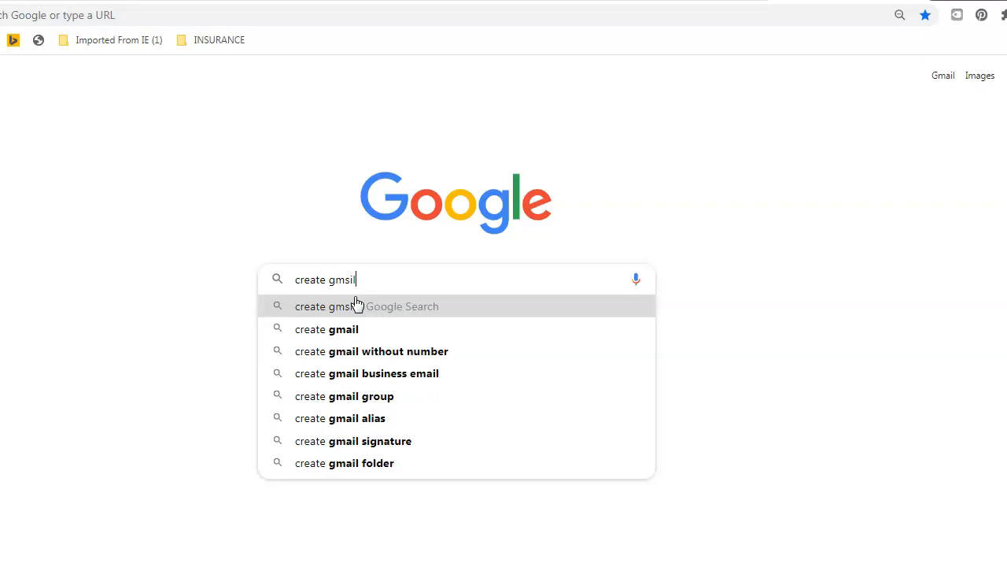
{"action": "key", "text": "BackSpace"}
{"action": "key", "text": "BackSpace"}
{"action": "type", "text": "ail"}
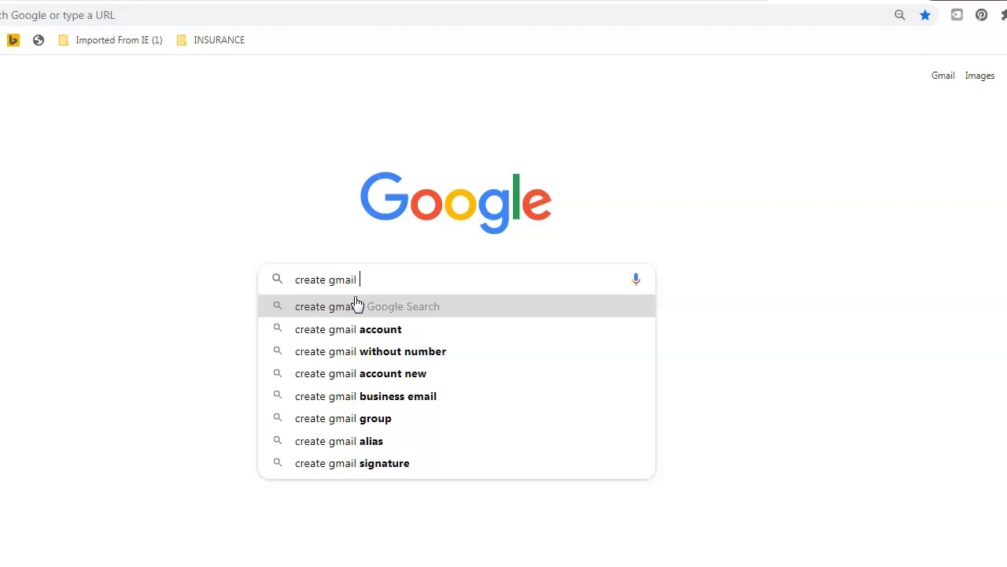
{"action": "left_click", "coordinate": [354, 341]}
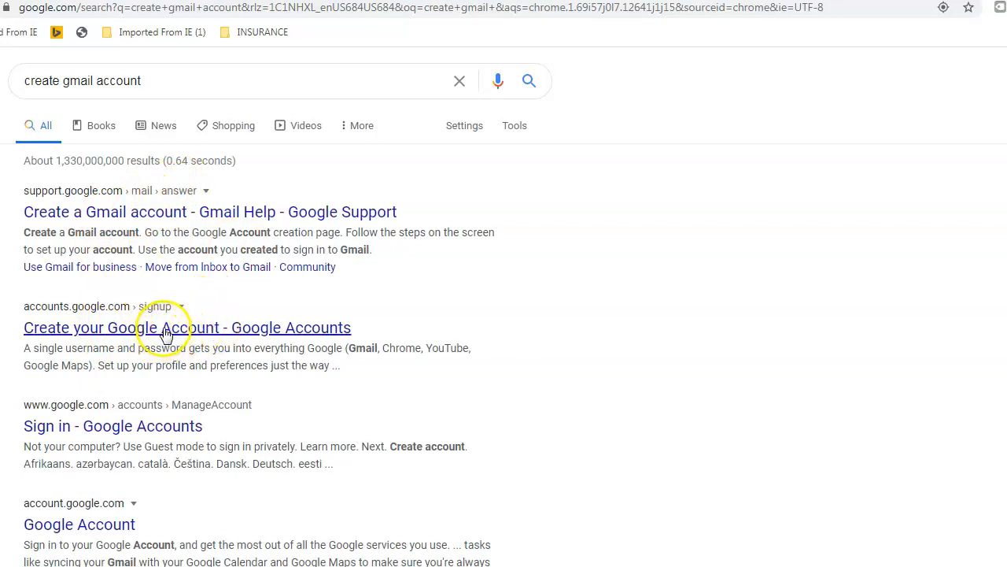
{"action": "left_click", "coordinate": [140, 329]}
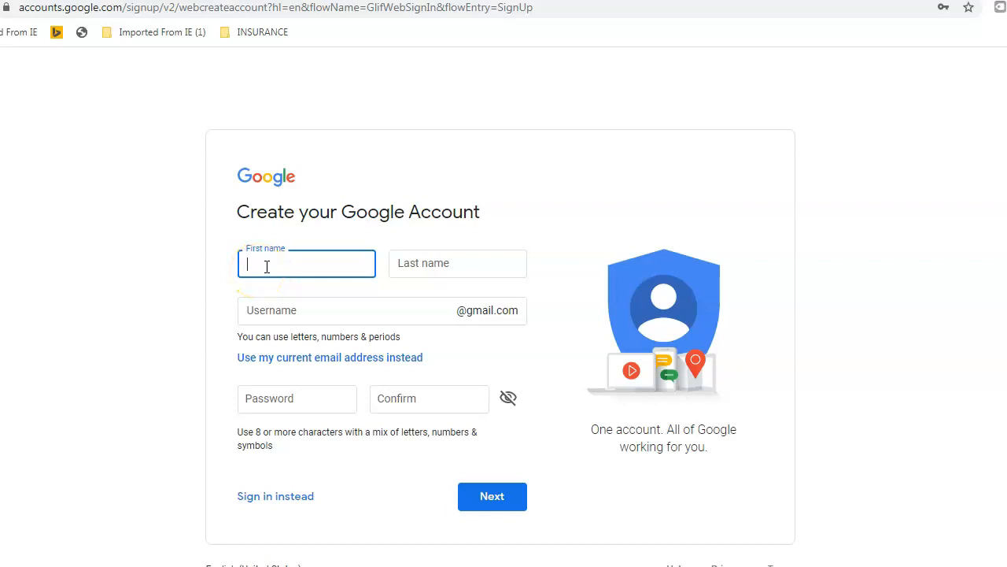
Step: Examine the first name, last name, username, password and confirmation fields of the Google Account sign-up form
{"action": "left_click", "coordinate": [415, 260]}
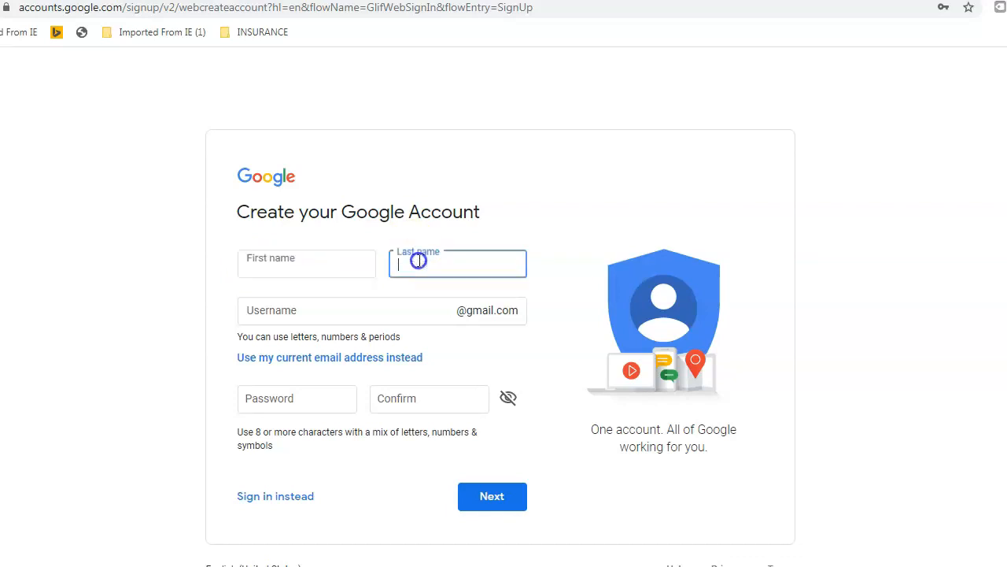
{"action": "left_click", "coordinate": [285, 309]}
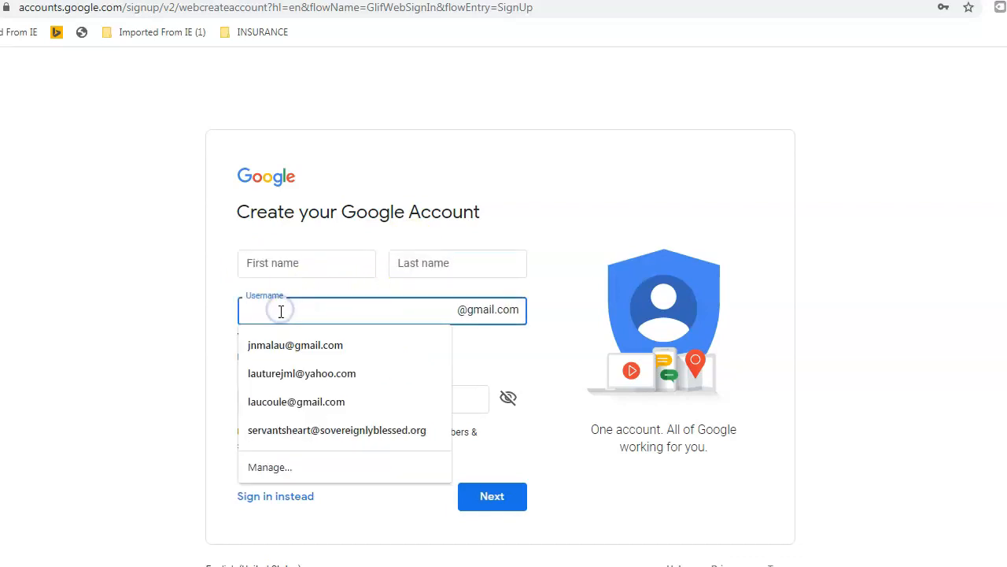
{"action": "left_click", "coordinate": [622, 195]}
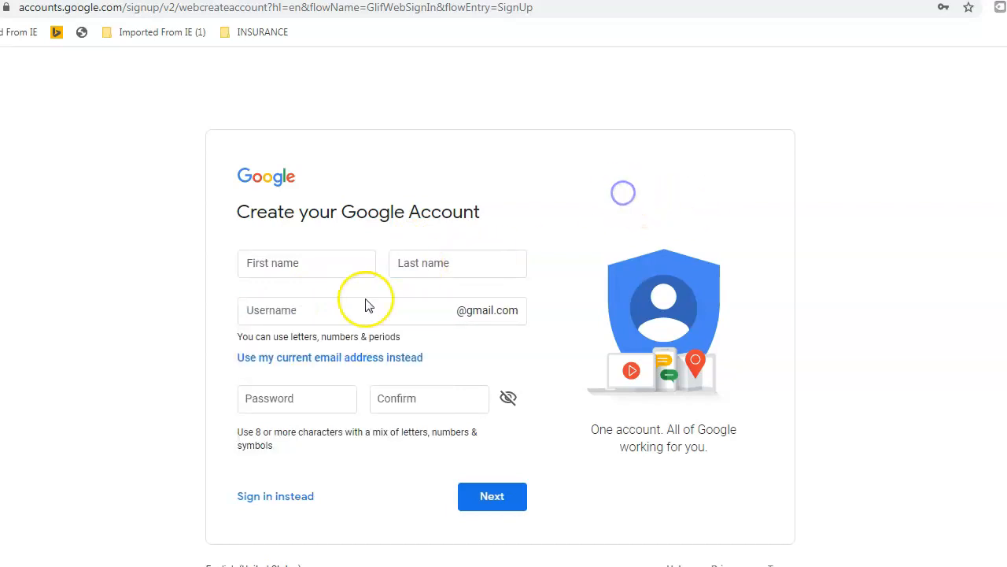
{"action": "left_click", "coordinate": [301, 311]}
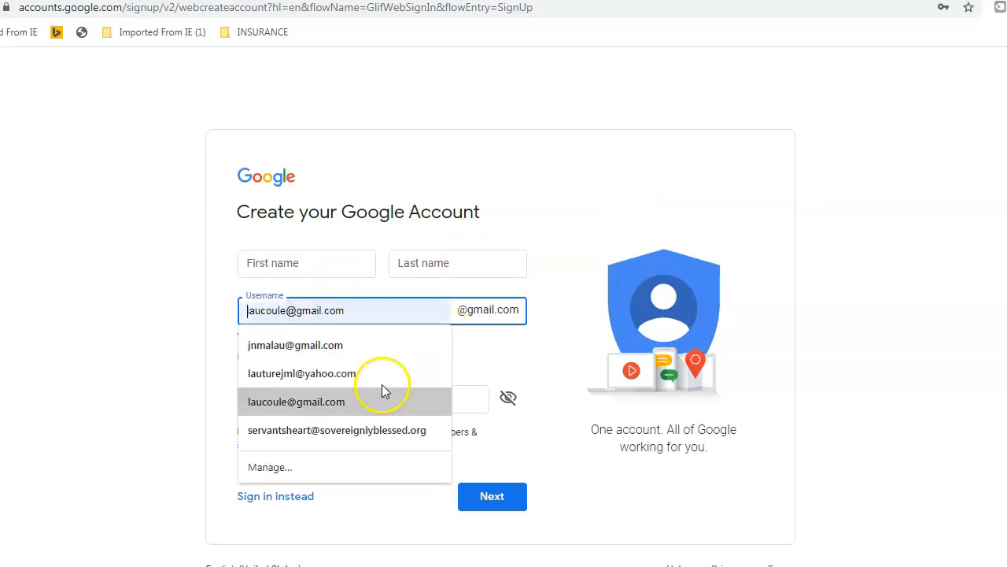
{"action": "left_click", "coordinate": [590, 224]}
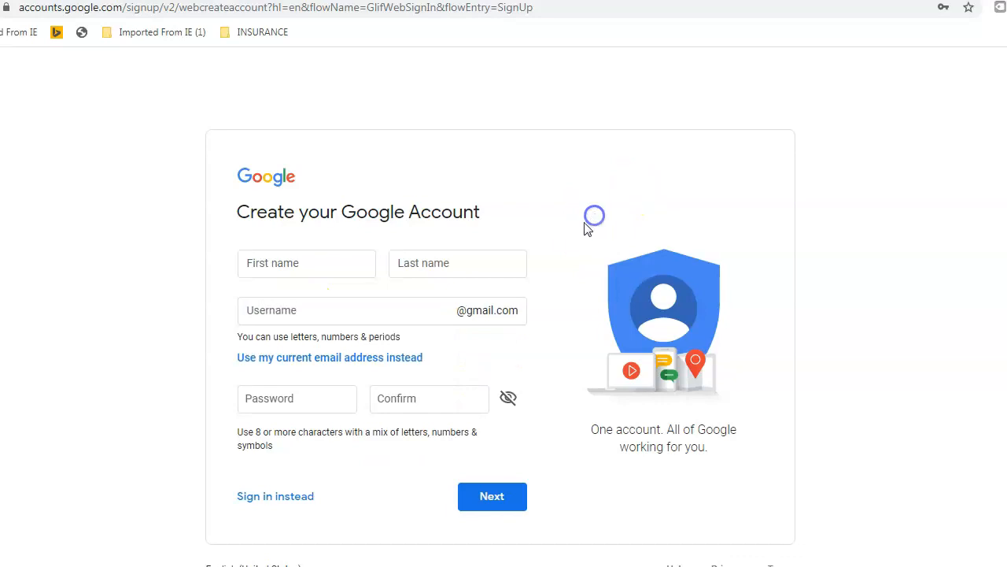
{"action": "left_click", "coordinate": [299, 396]}
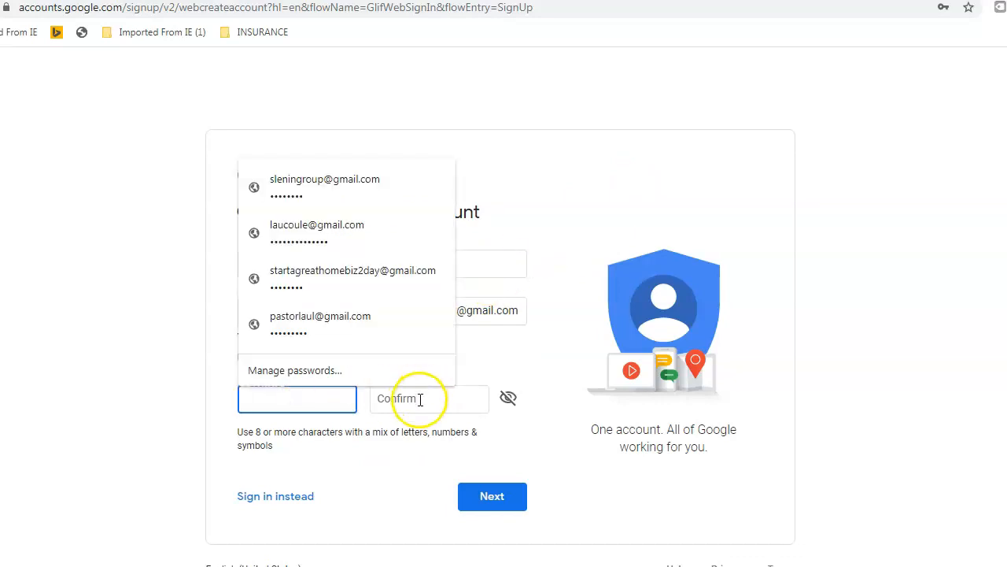
{"action": "left_click", "coordinate": [419, 398]}
{"action": "left_click", "coordinate": [863, 250]}
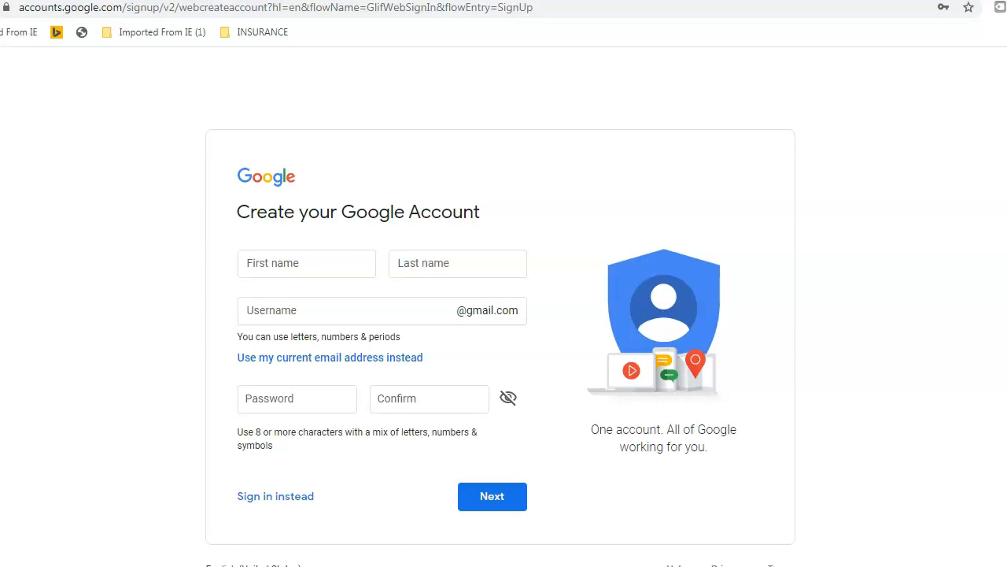
Step: Switch to YouTube and check the signed-in account's name and e-mail in the account details
{"action": "mouse_move", "coordinate": [785, 566]}
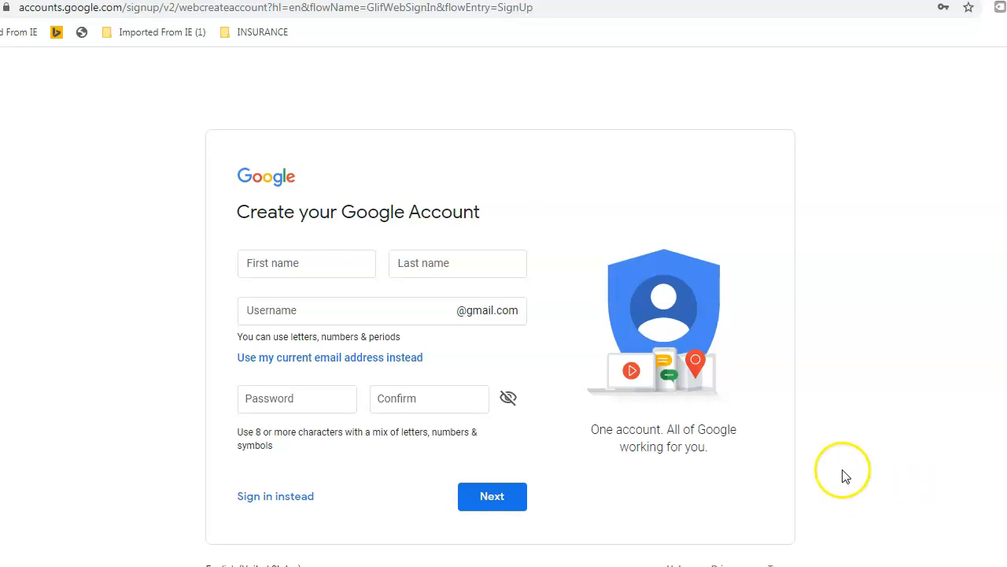
{"action": "left_click", "coordinate": [461, 310]}
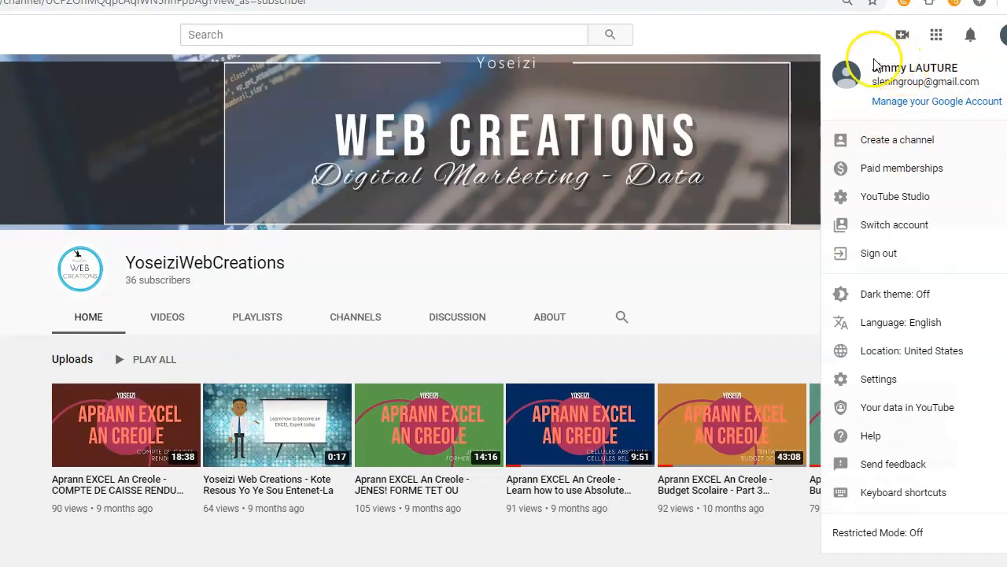
{"action": "left_click_drag", "start_coordinate": [874, 65], "coordinate": [886, 79]}
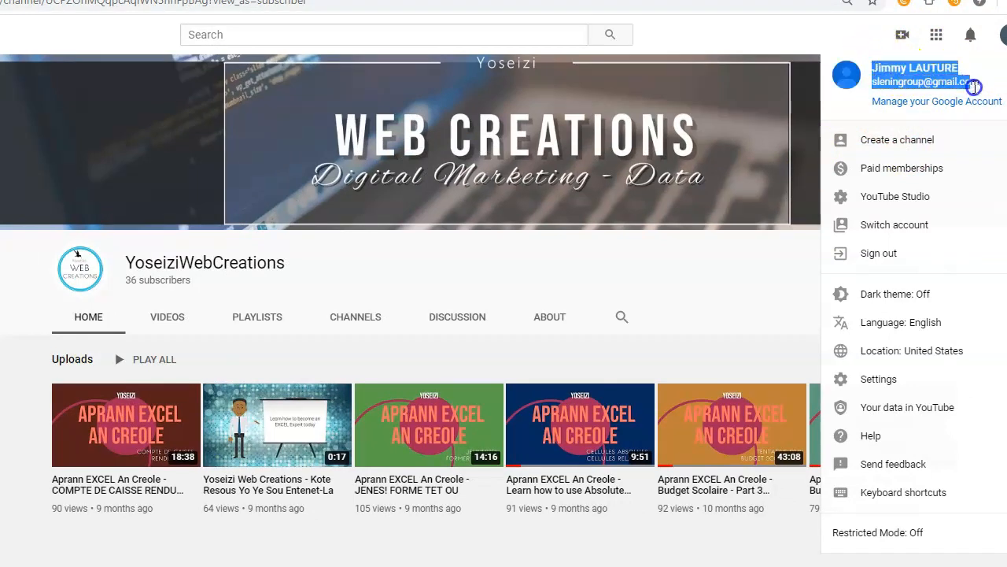
{"action": "left_click_drag", "start_coordinate": [974, 87], "coordinate": [996, 115]}
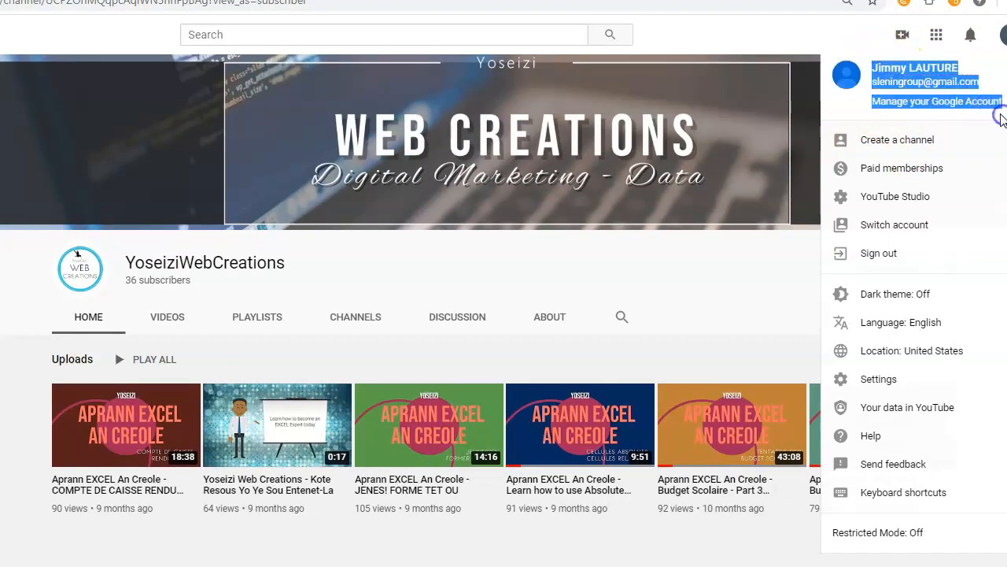
{"action": "left_click", "coordinate": [953, 116]}
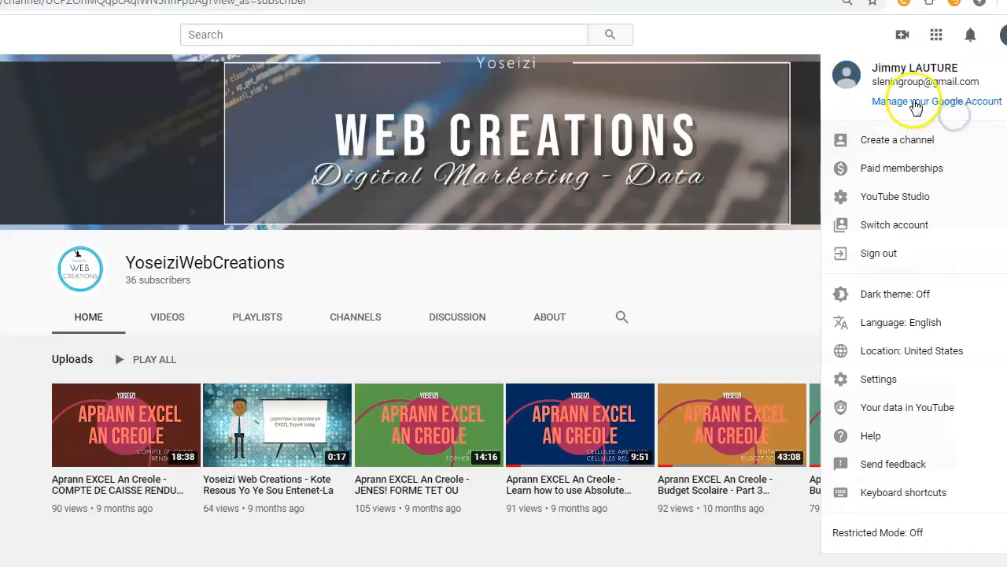
Step: Create a YouTube channel with the "Use your name" option, based on the Google account's name and picture
{"action": "left_click", "coordinate": [901, 141]}
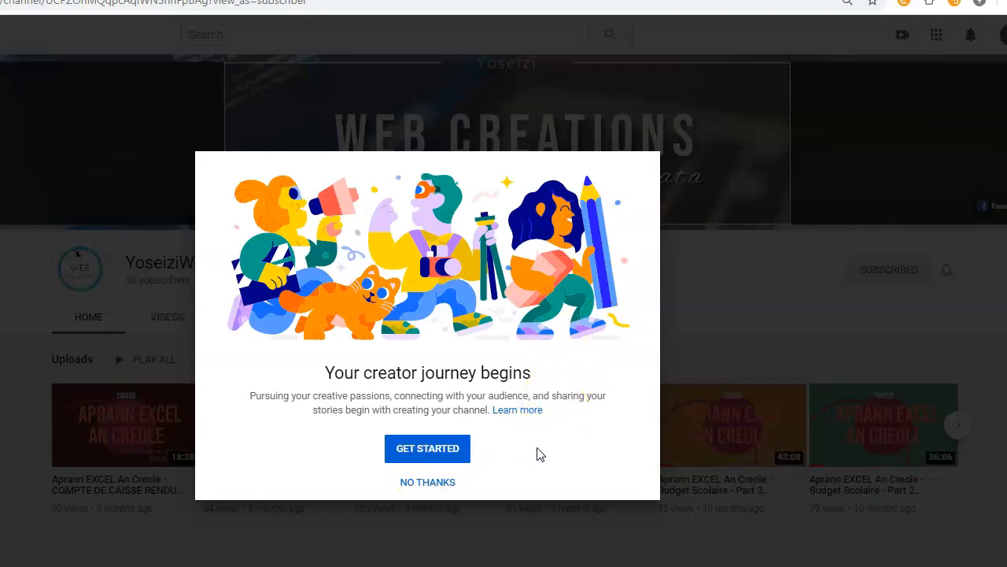
{"action": "left_click", "coordinate": [426, 450]}
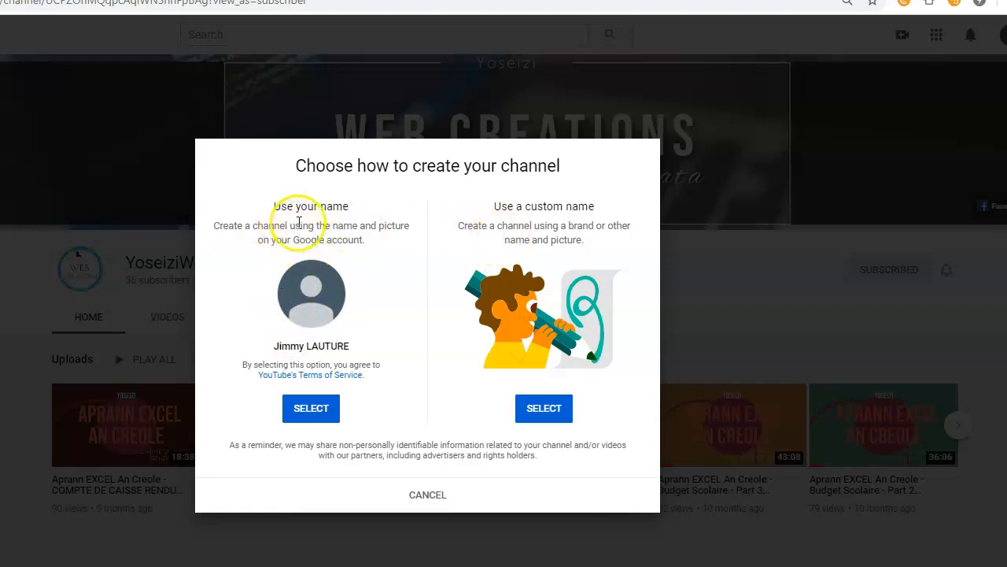
{"action": "left_click_drag", "start_coordinate": [278, 203], "coordinate": [337, 210]}
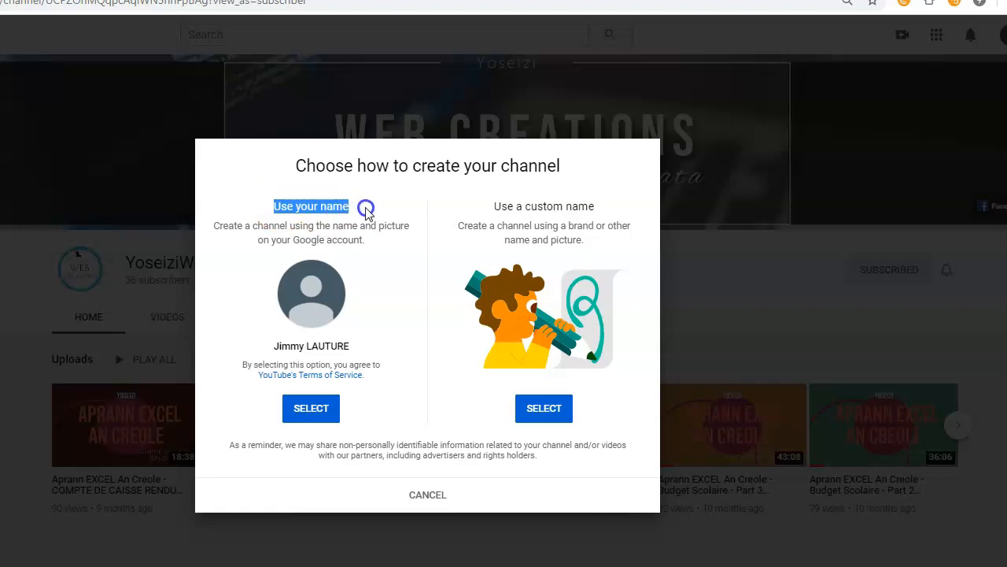
{"action": "left_click_drag", "start_coordinate": [496, 208], "coordinate": [589, 223]}
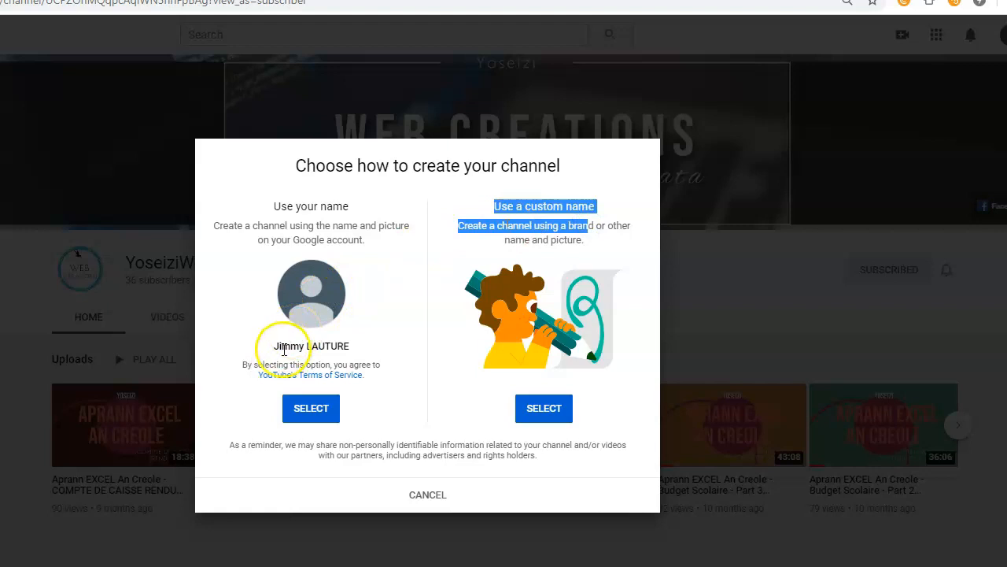
{"action": "left_click", "coordinate": [311, 409]}
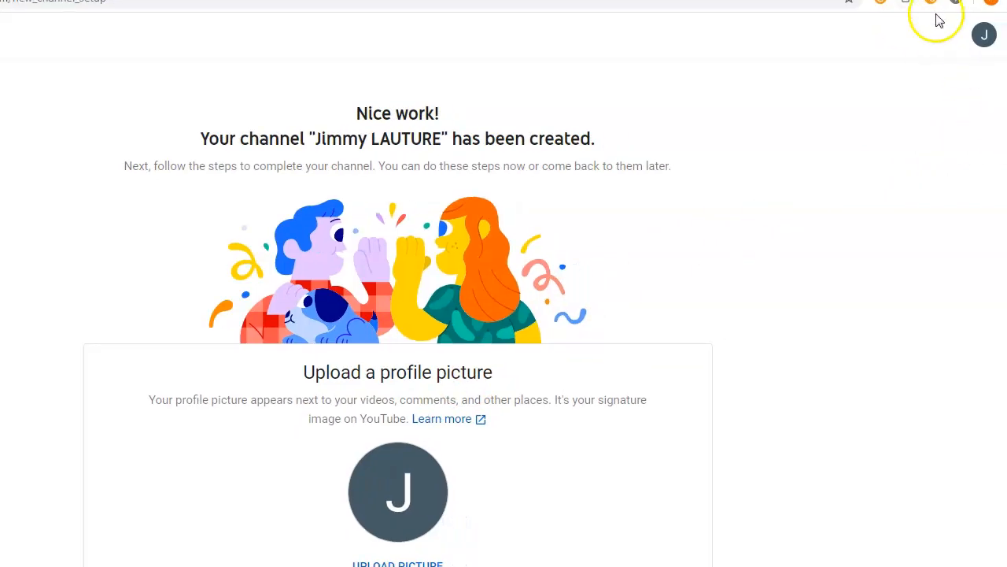
Step: Look through the channel setup options for picture, description and links, and skip them to reach the new channel's page
{"action": "left_click", "coordinate": [989, 33]}
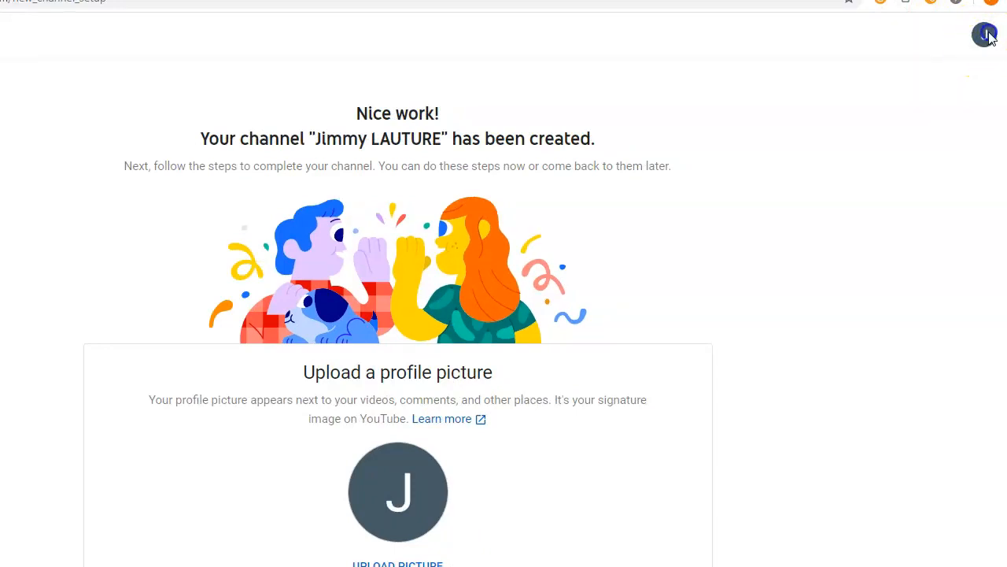
{"action": "left_click", "coordinate": [779, 202]}
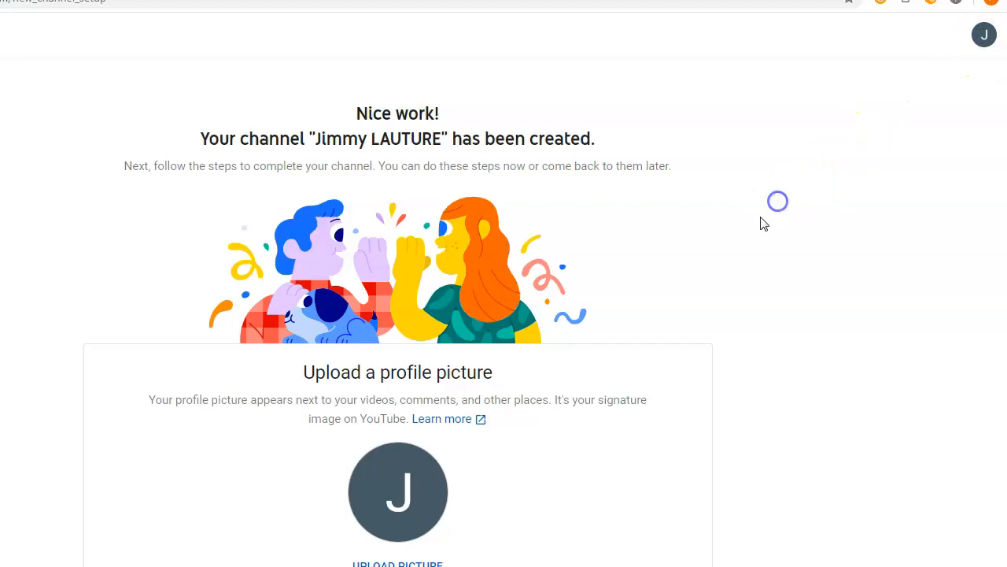
{"action": "scroll", "coordinate": [483, 488], "scroll_direction": "down", "scroll_amount": 2}
{"action": "scroll", "coordinate": [478, 477], "scroll_direction": "up", "scroll_amount": 1}
{"action": "scroll", "coordinate": [478, 477], "scroll_direction": "down", "scroll_amount": 3}
{"action": "scroll", "coordinate": [475, 476], "scroll_direction": "down", "scroll_amount": 6}
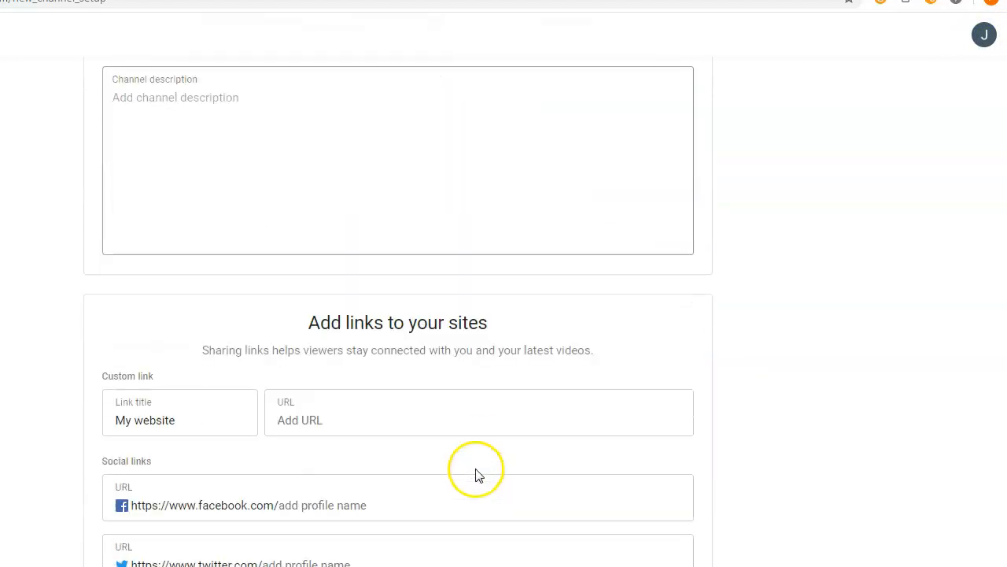
{"action": "left_click", "coordinate": [335, 546]}
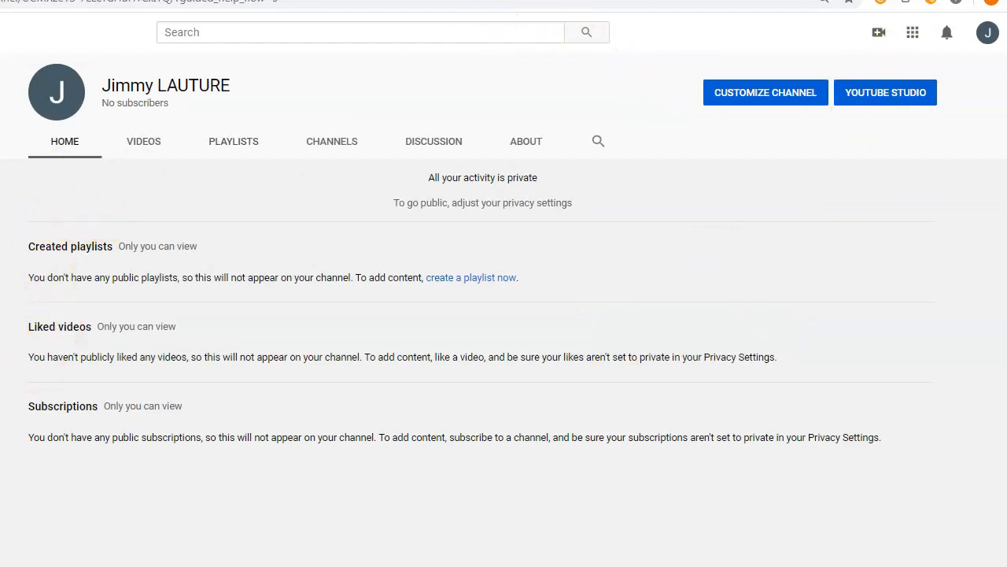
Step: Open the account's own channel page and check the channel name in its header
{"action": "left_click", "coordinate": [990, 36]}
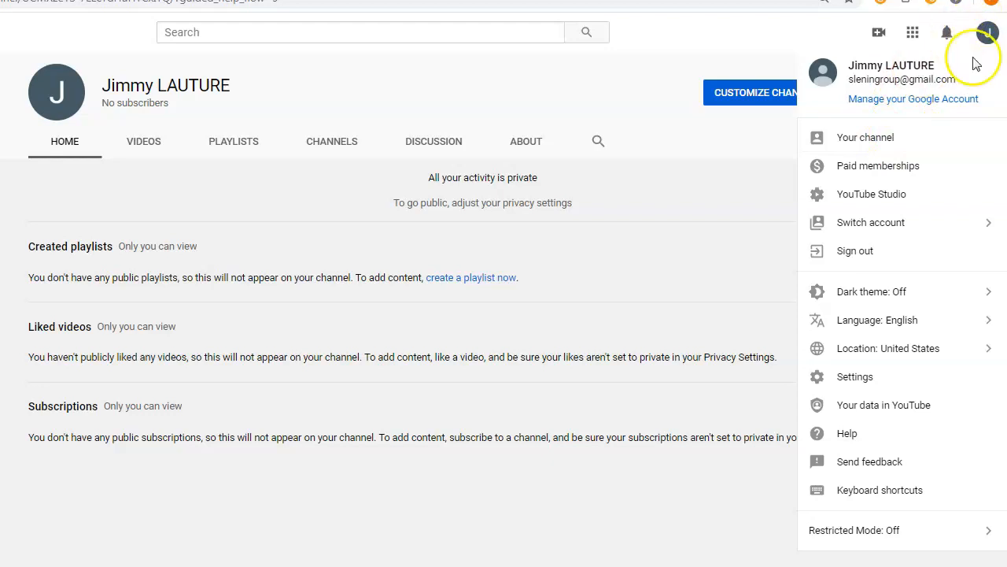
{"action": "left_click", "coordinate": [869, 140]}
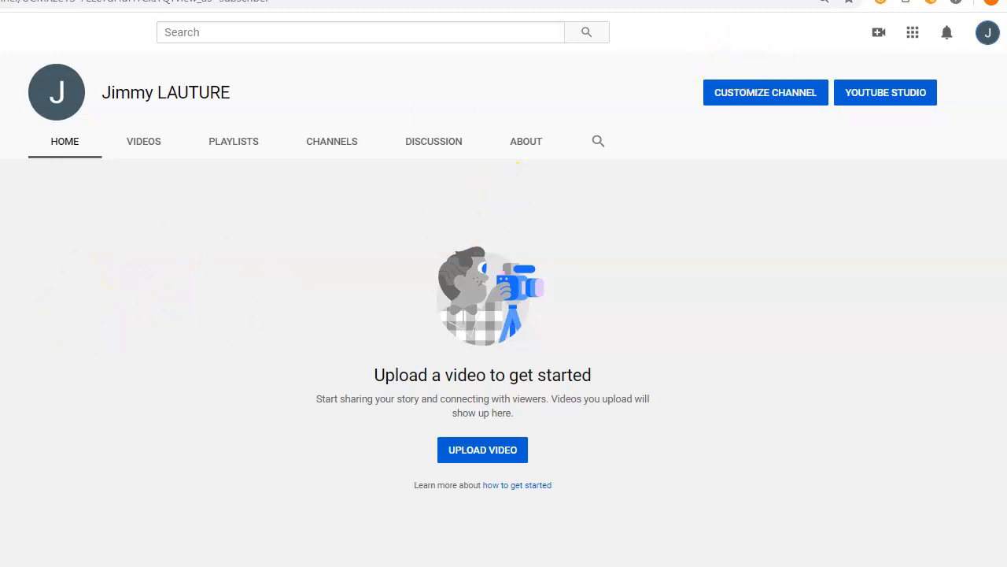
{"action": "left_click", "coordinate": [987, 33]}
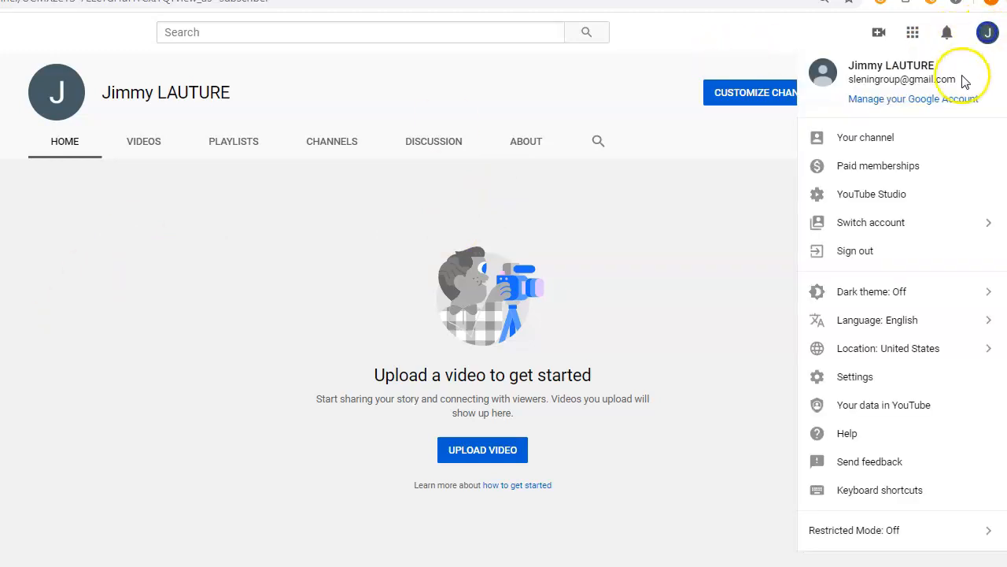
{"action": "left_click", "coordinate": [855, 146]}
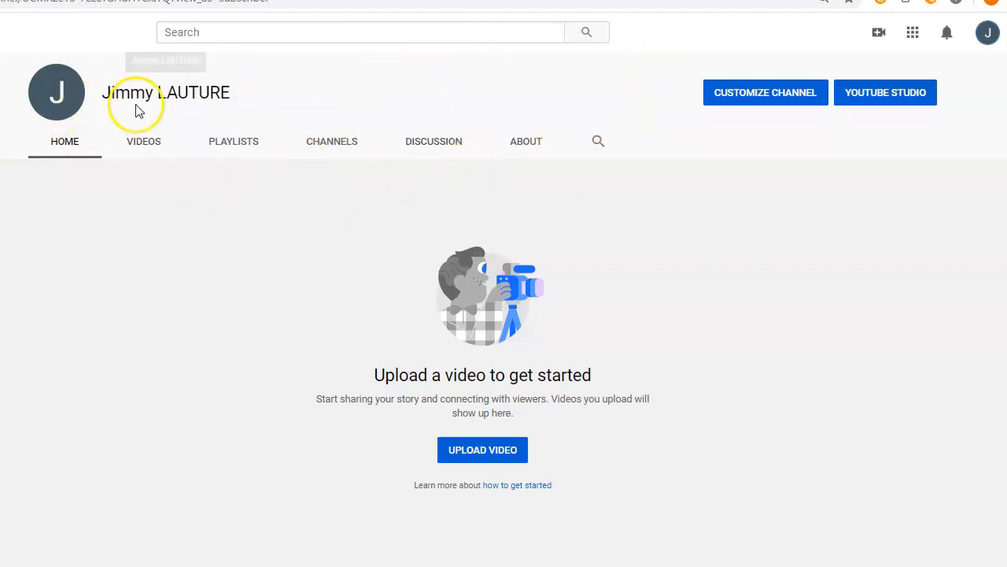
{"action": "left_click_drag", "start_coordinate": [111, 92], "coordinate": [249, 88]}
{"action": "left_click_drag", "start_coordinate": [106, 98], "coordinate": [233, 92]}
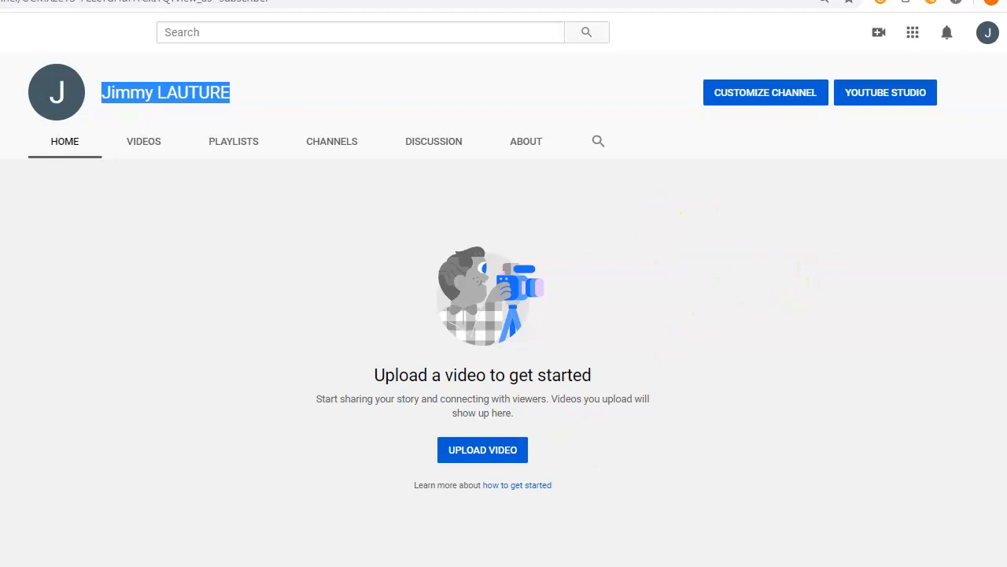
Step: Switch to the slide presentation and advance it to the "Step 3 - Create The Video" slide
{"action": "left_click", "coordinate": [288, 539]}
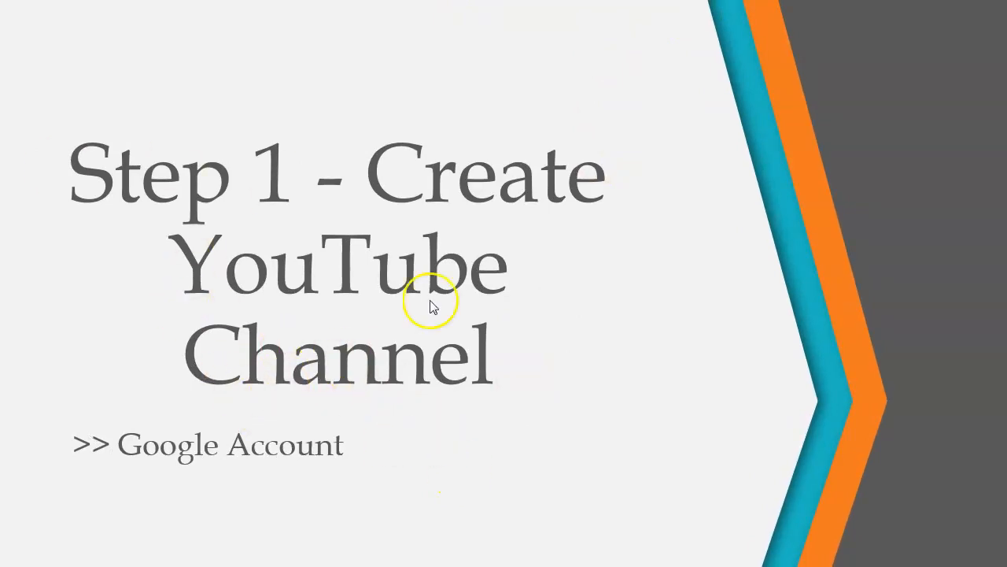
{"action": "key", "text": "Right"}
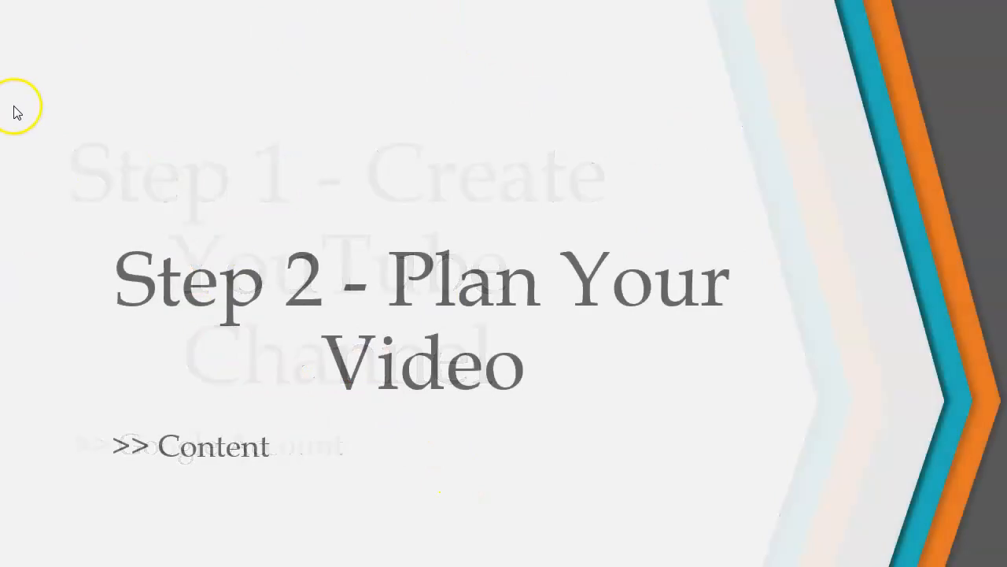
{"action": "key", "text": "Right"}
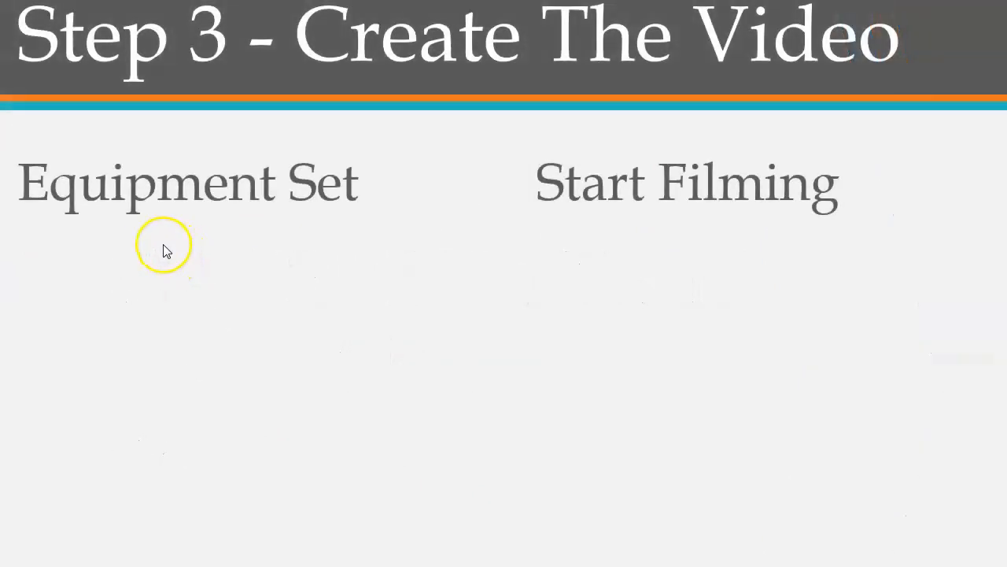
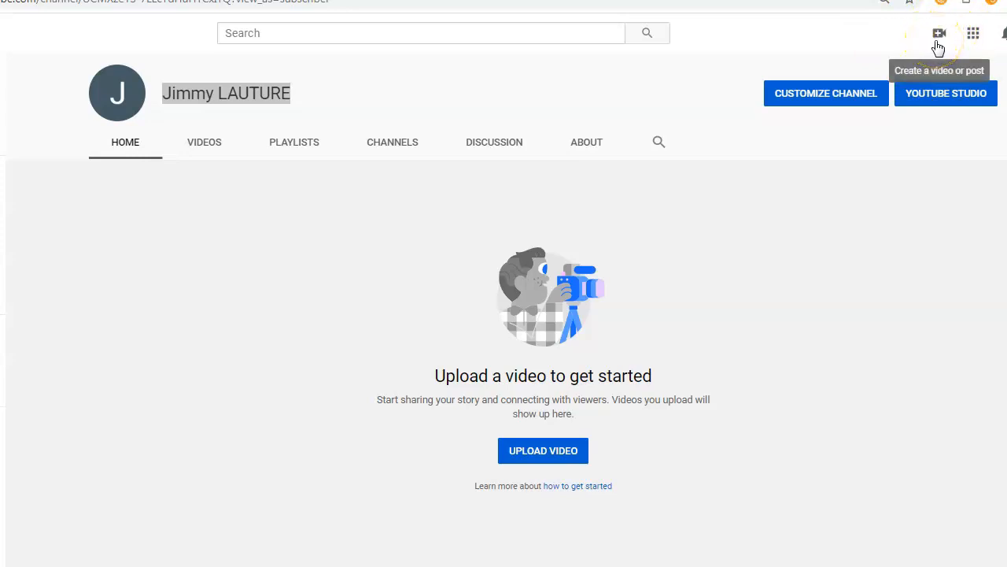
Step: Start a video upload from the channel page and open the introduction to the new YouTube Studio
{"action": "left_click", "coordinate": [939, 34]}
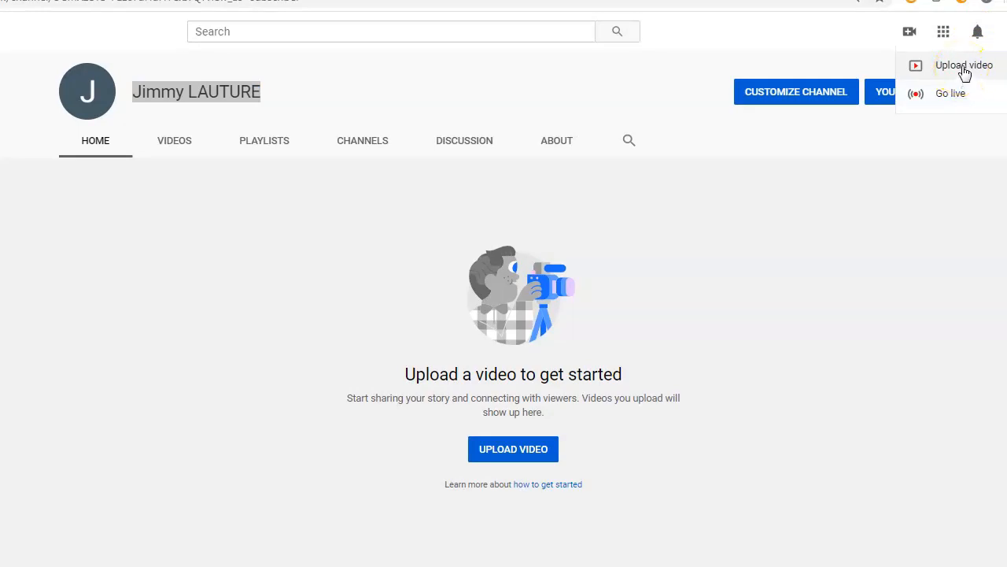
{"action": "left_click", "coordinate": [964, 71]}
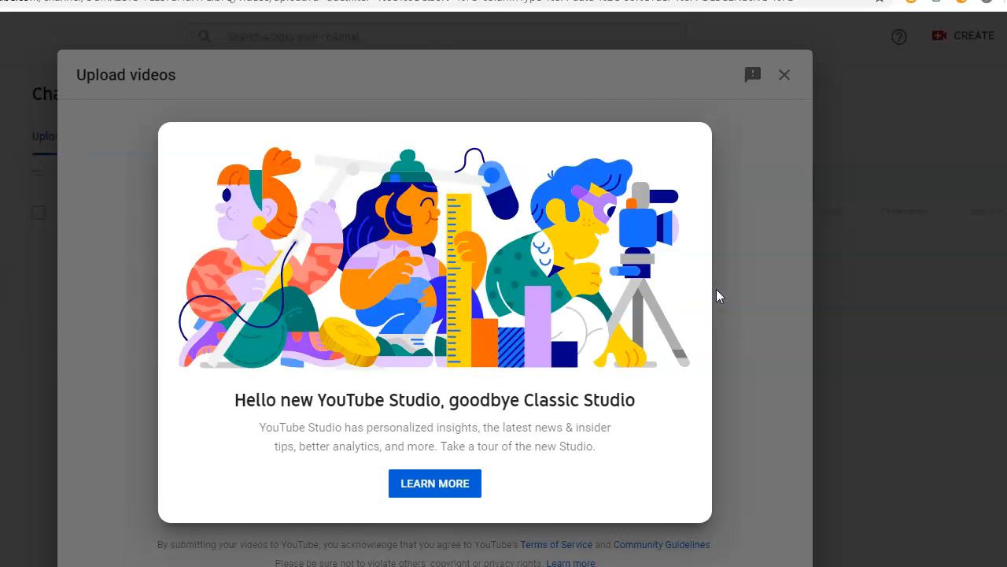
{"action": "left_click", "coordinate": [678, 280]}
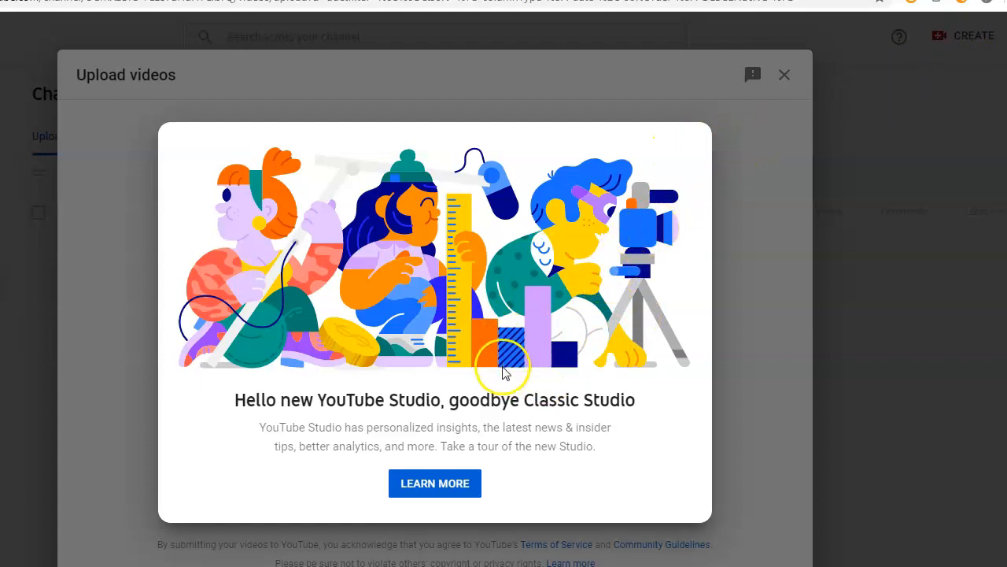
{"action": "left_click", "coordinate": [440, 480]}
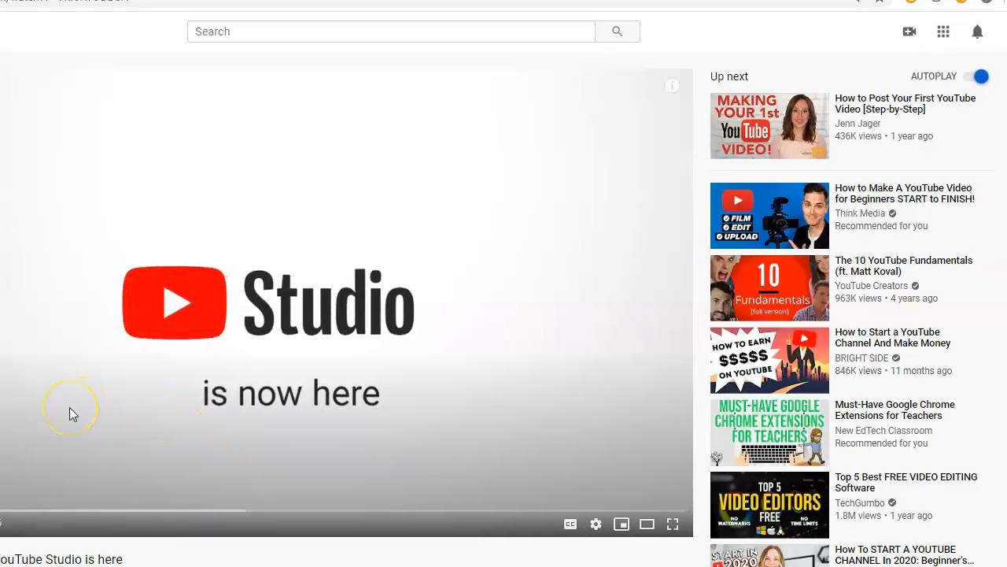
{"action": "key", "text": "alt+Tab"}
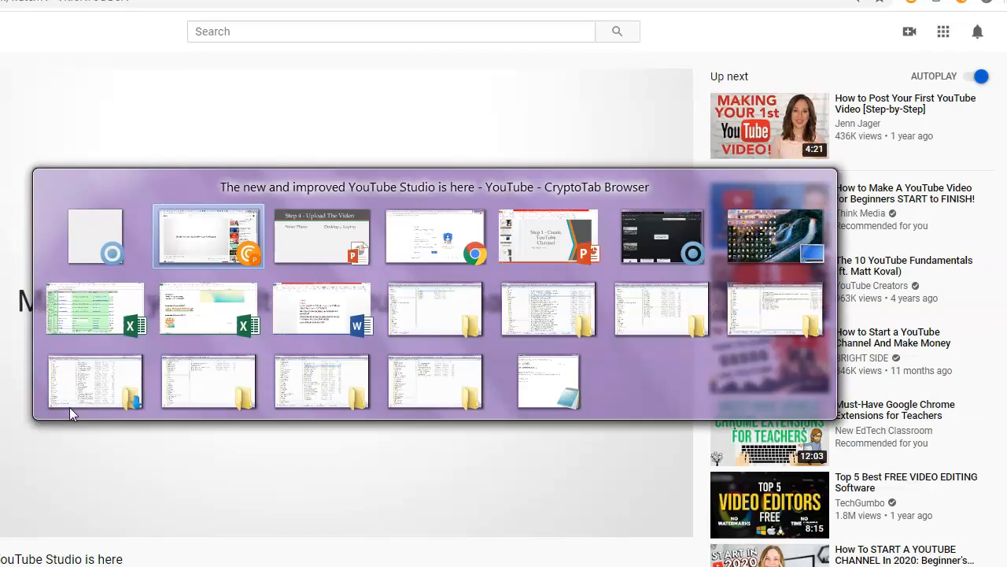
{"action": "key", "text": "alt+Tab"}
{"action": "key", "text": "alt+Tab"}
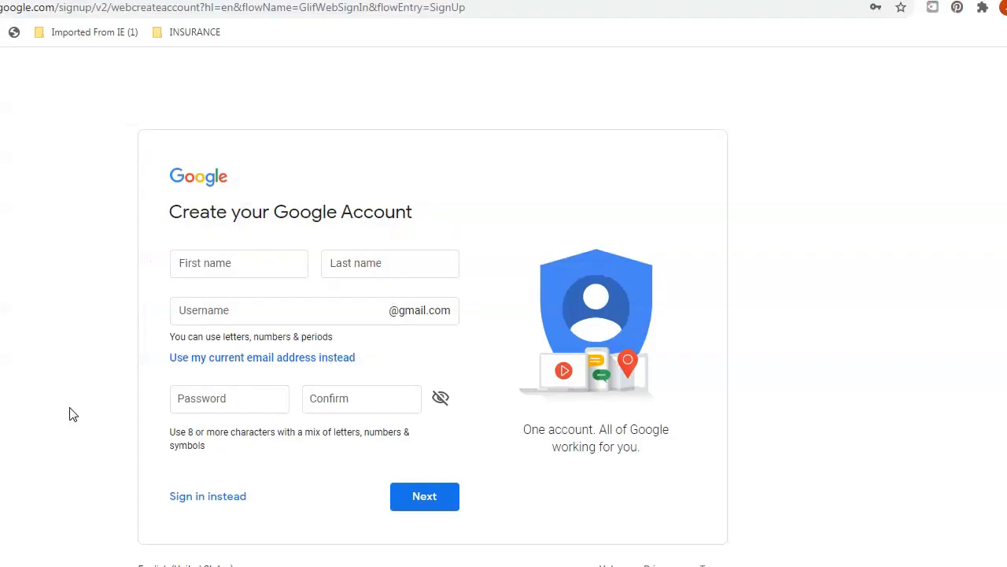
{"action": "key", "text": "alt+Tab"}
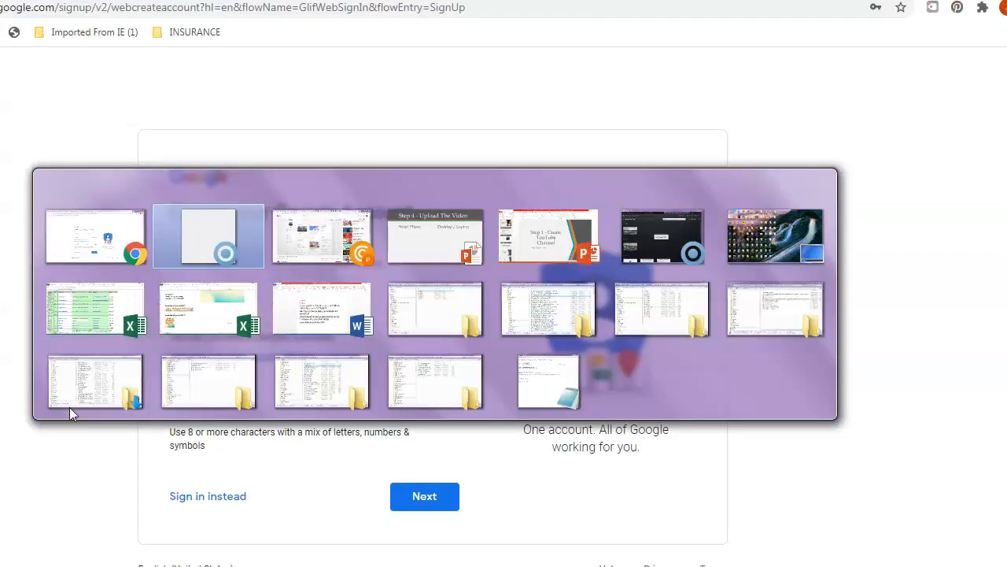
{"action": "key", "text": "Tab"}
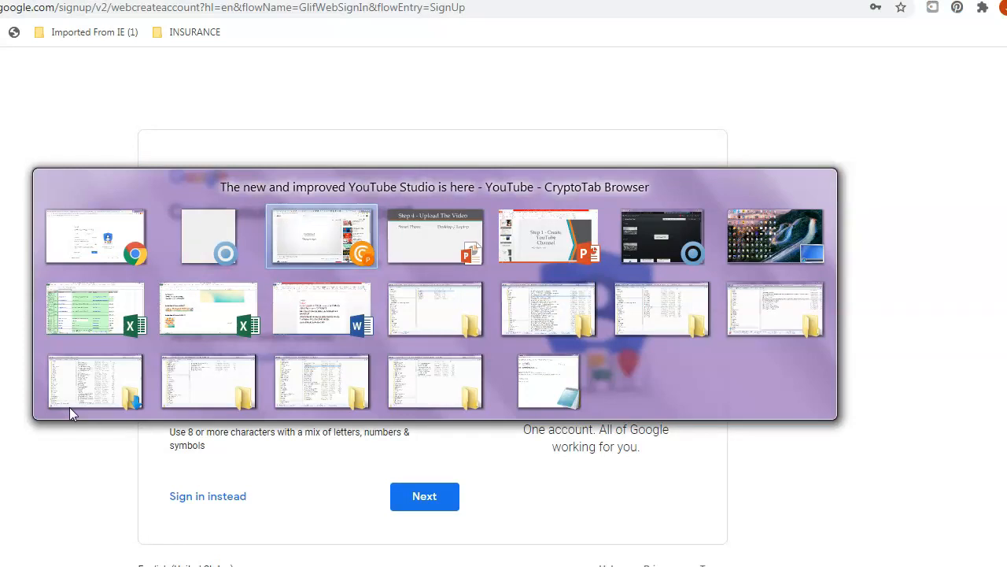
{"action": "key", "text": "Tab"}
{"action": "key", "text": "Tab"}
{"action": "key", "text": "Tab"}
{"action": "key", "text": "Tab"}
{"action": "key", "text": "Tab"}
{"action": "key", "text": "Tab"}
{"action": "key", "text": "Tab"}
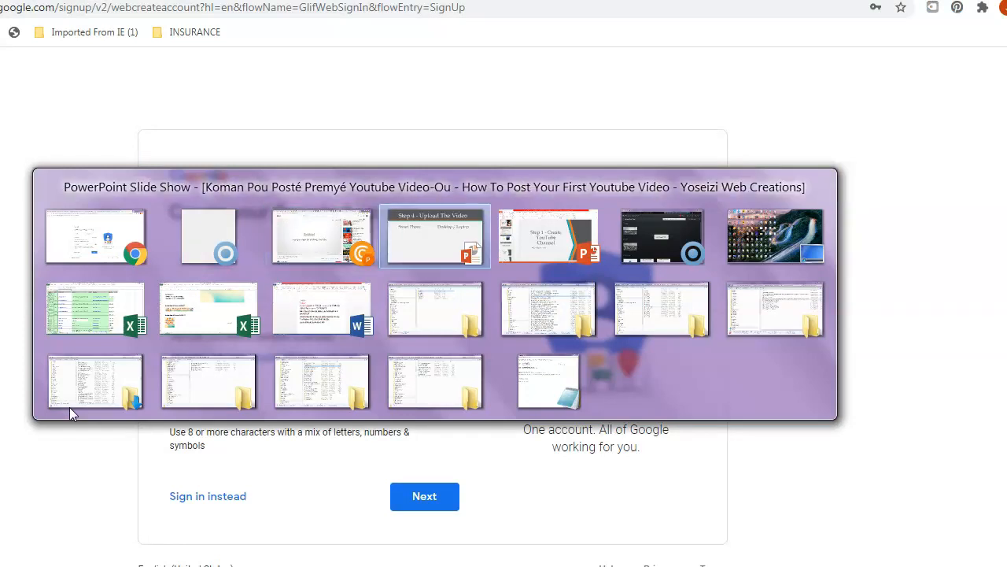
{"action": "key", "text": "Tab"}
{"action": "key", "text": "Tab"}
{"action": "key", "text": "Tab"}
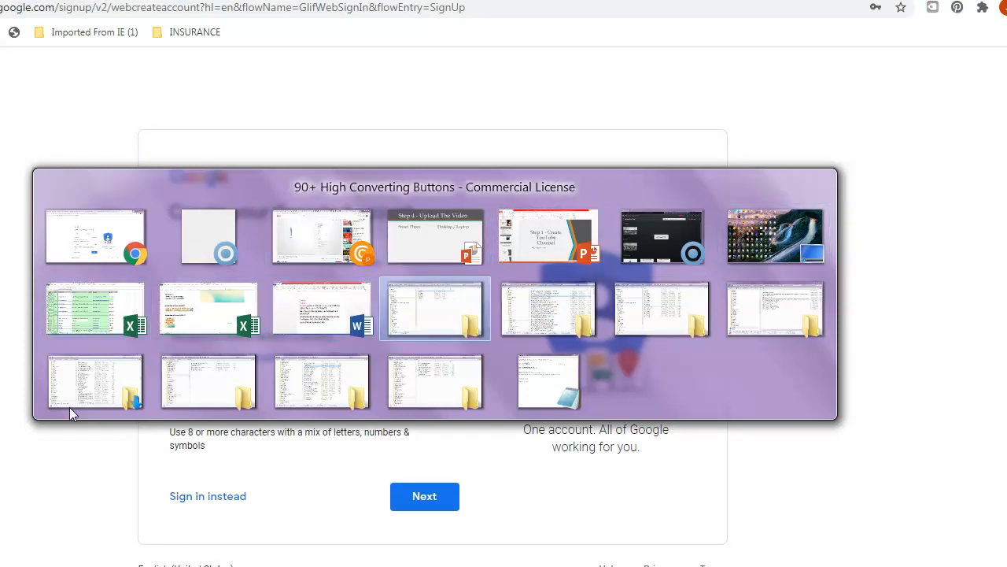
{"action": "key", "text": "alt+Tab"}
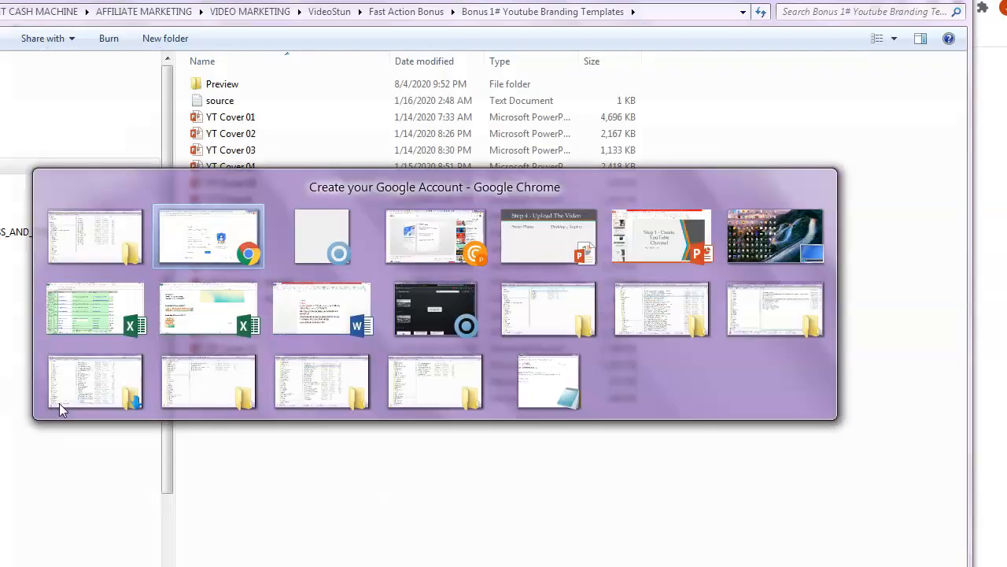
{"action": "key", "text": "alt+Tab"}
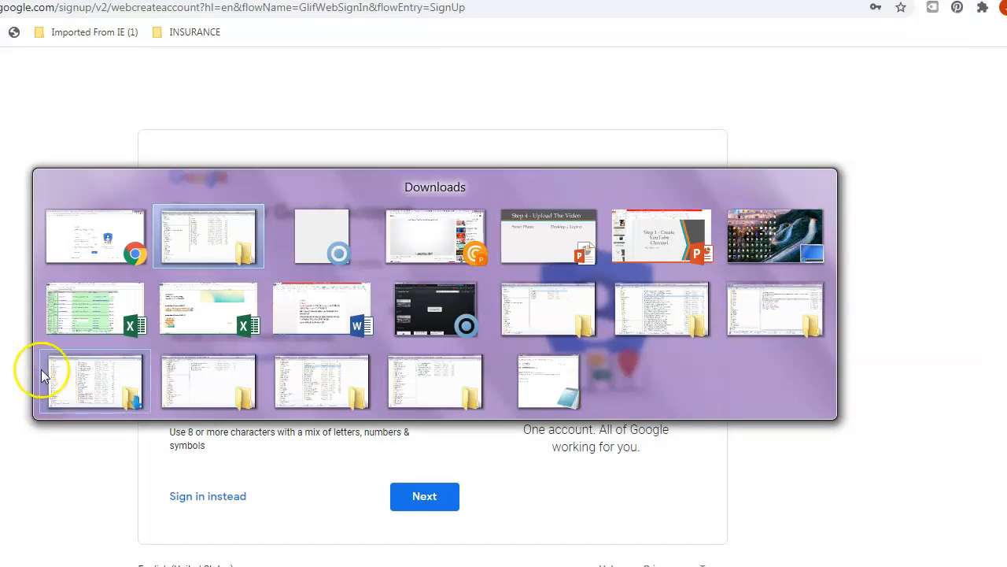
Step: Return to the Upload videos dialog in YouTube Studio and open the file selection
{"action": "left_click", "coordinate": [174, 293]}
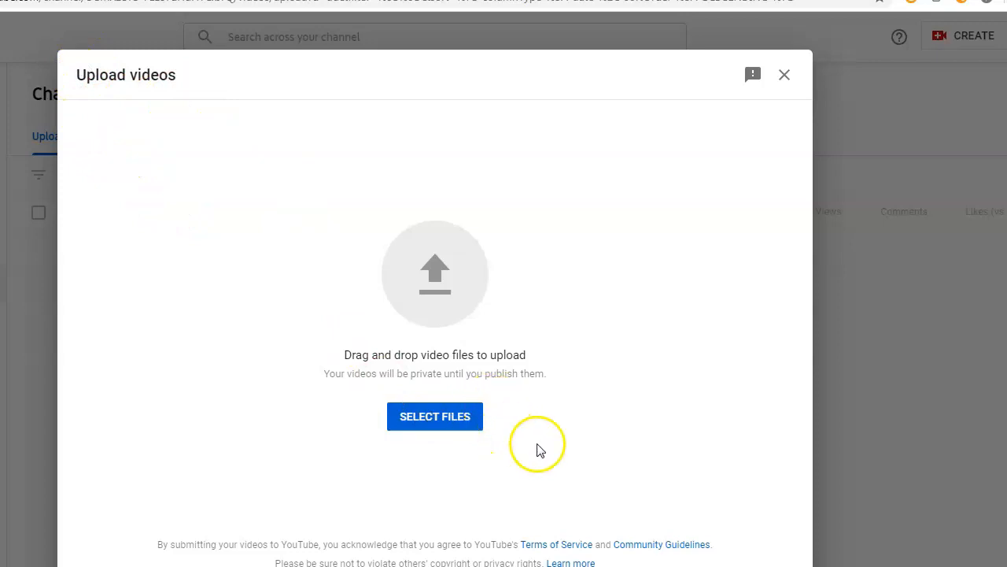
{"action": "left_click", "coordinate": [438, 431]}
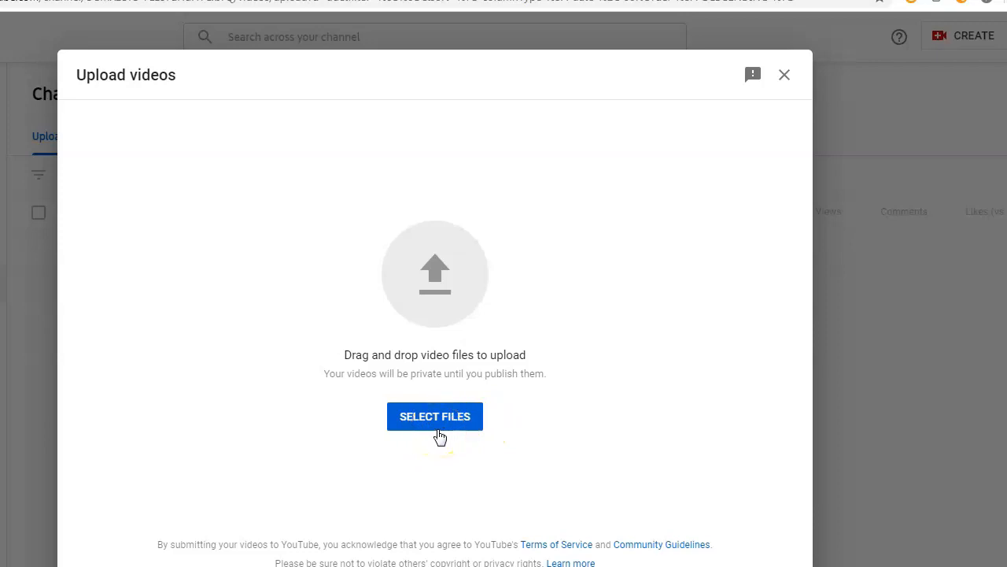
{"action": "left_click", "coordinate": [451, 420]}
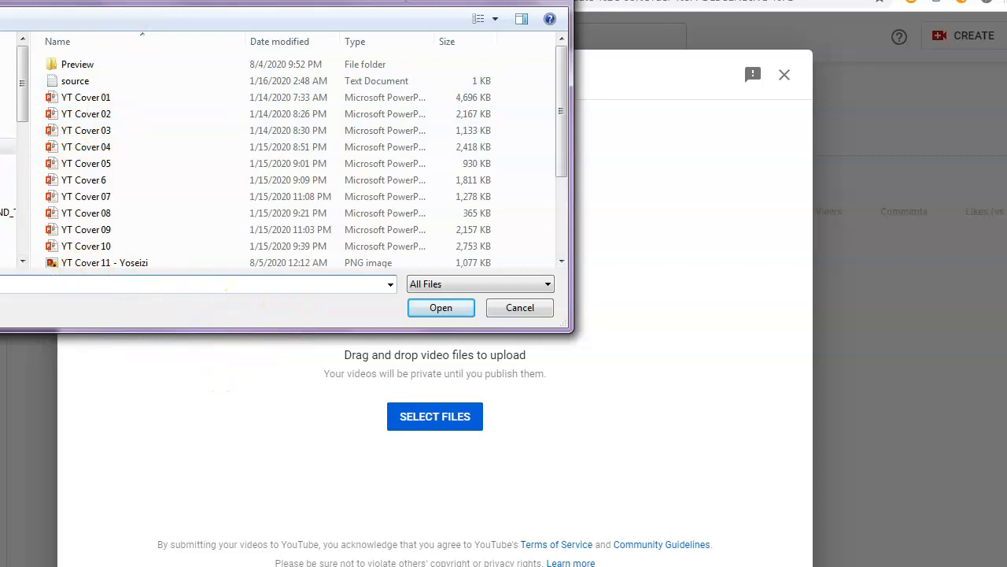
{"action": "left_click_drag", "start_coordinate": [136, 0], "coordinate": [228, 6]}
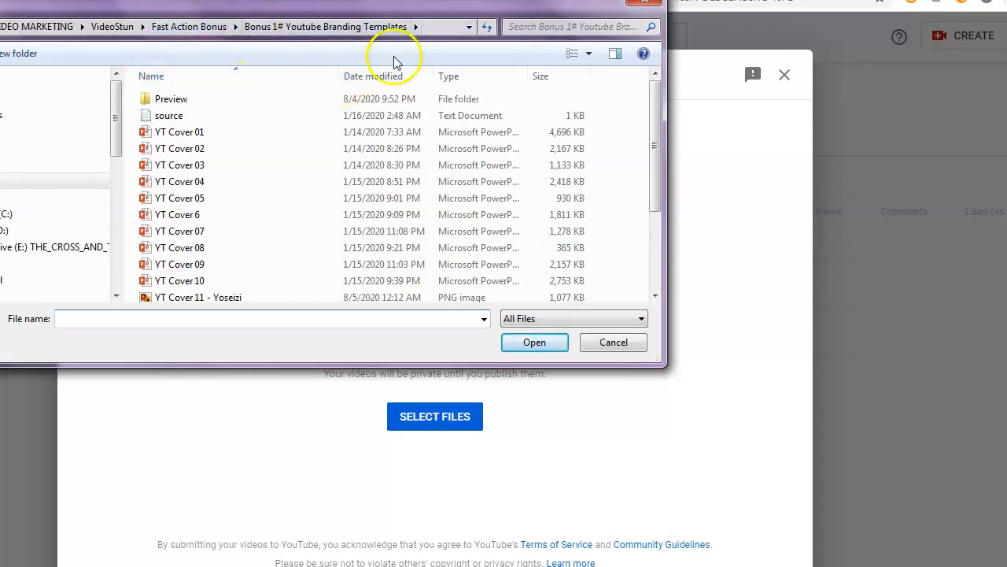
{"action": "left_click", "coordinate": [453, 30]}
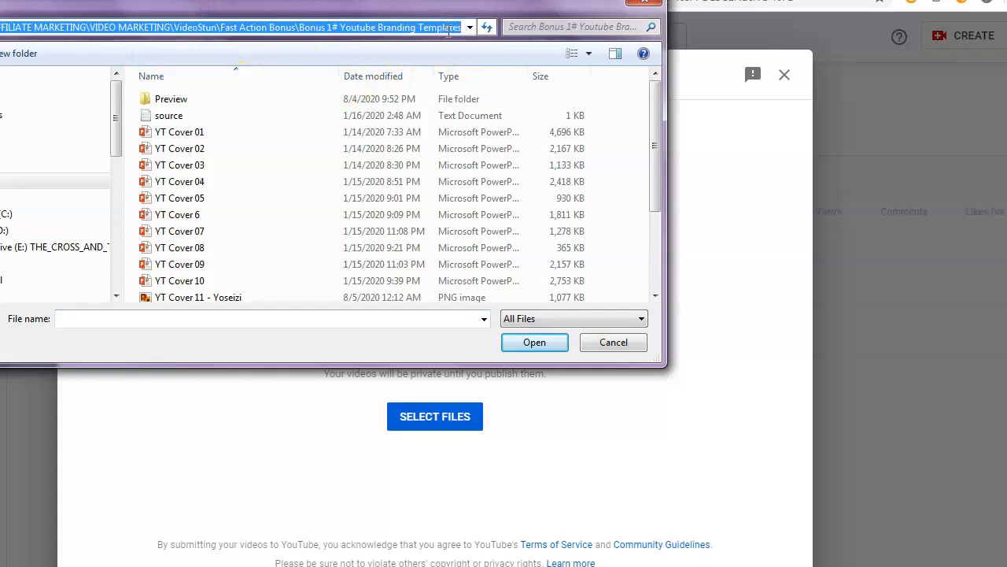
{"action": "left_click", "coordinate": [469, 28]}
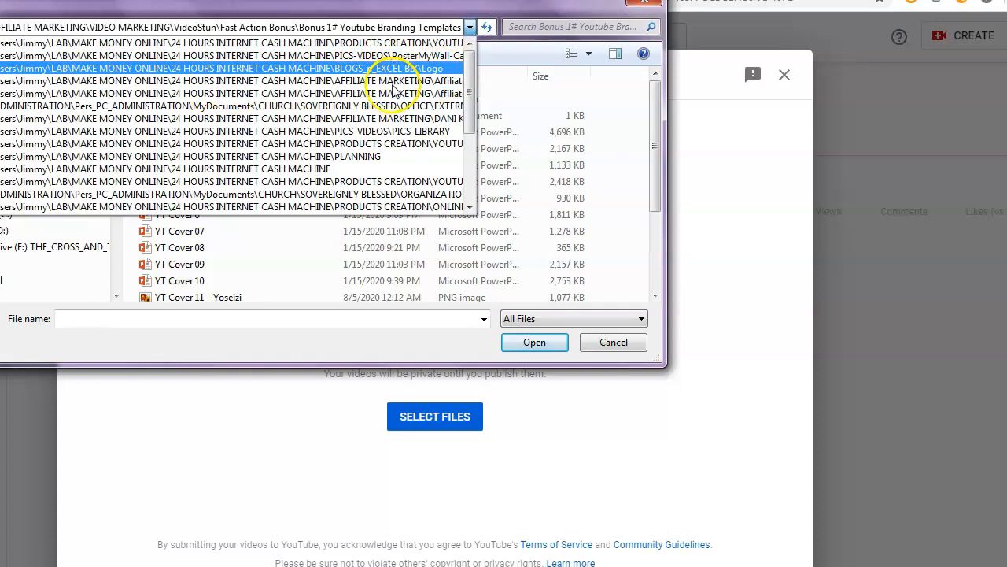
{"action": "left_click", "coordinate": [397, 31]}
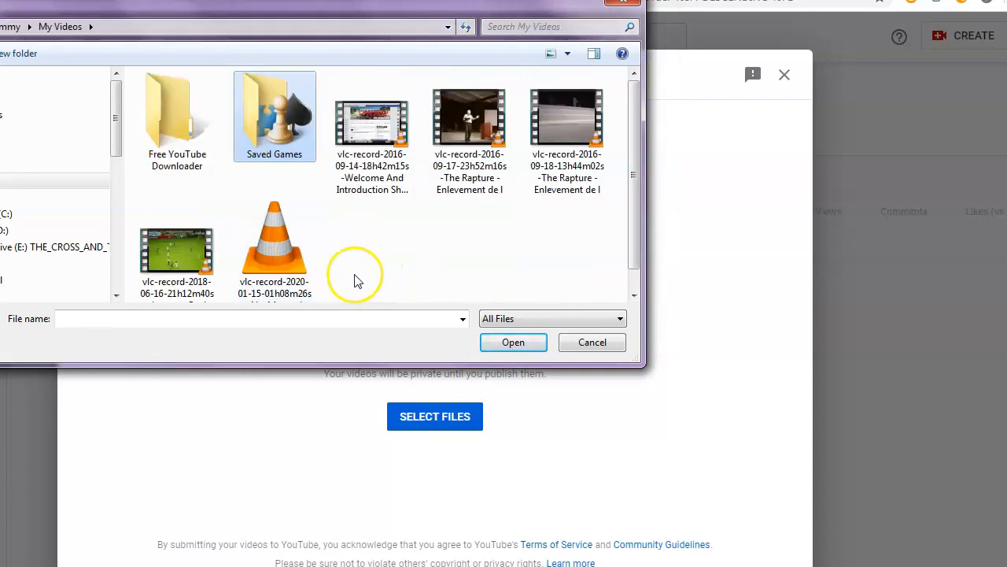
{"action": "left_click", "coordinate": [169, 260]}
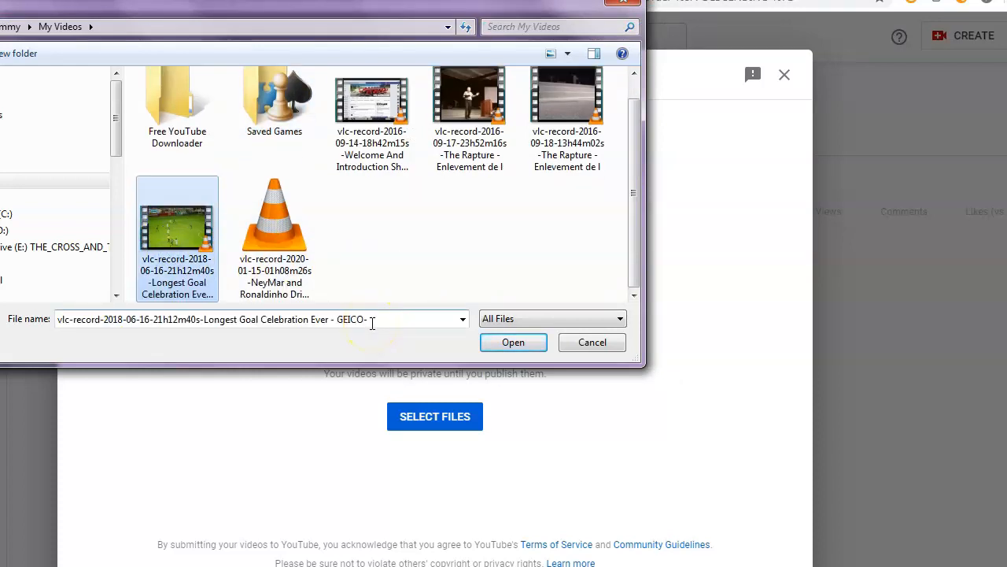
{"action": "left_click", "coordinate": [513, 344]}
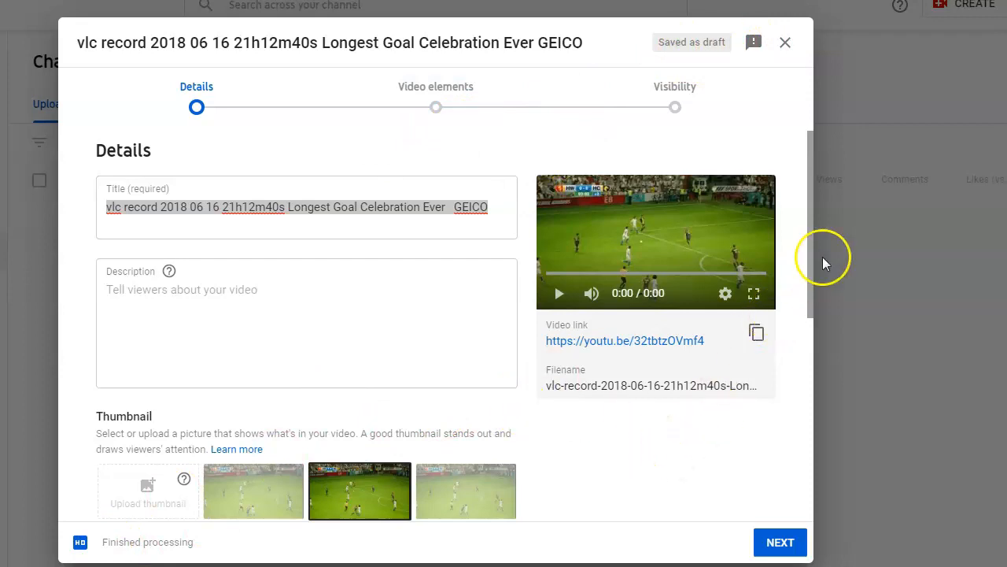
Step: Look over the video's Details page and try to continue to the Video elements stage
{"action": "left_click_drag", "start_coordinate": [811, 276], "coordinate": [792, 198]}
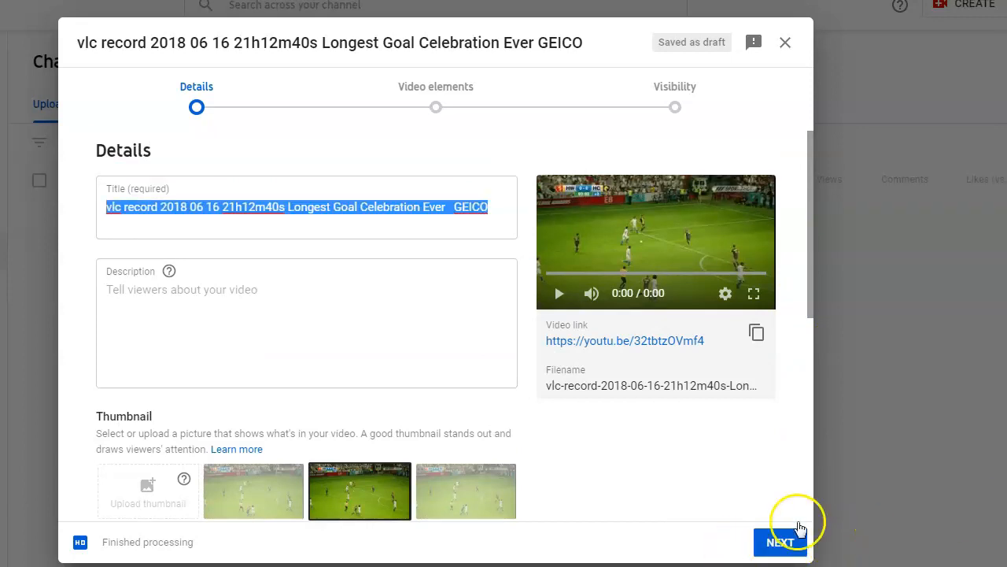
{"action": "left_click", "coordinate": [782, 544]}
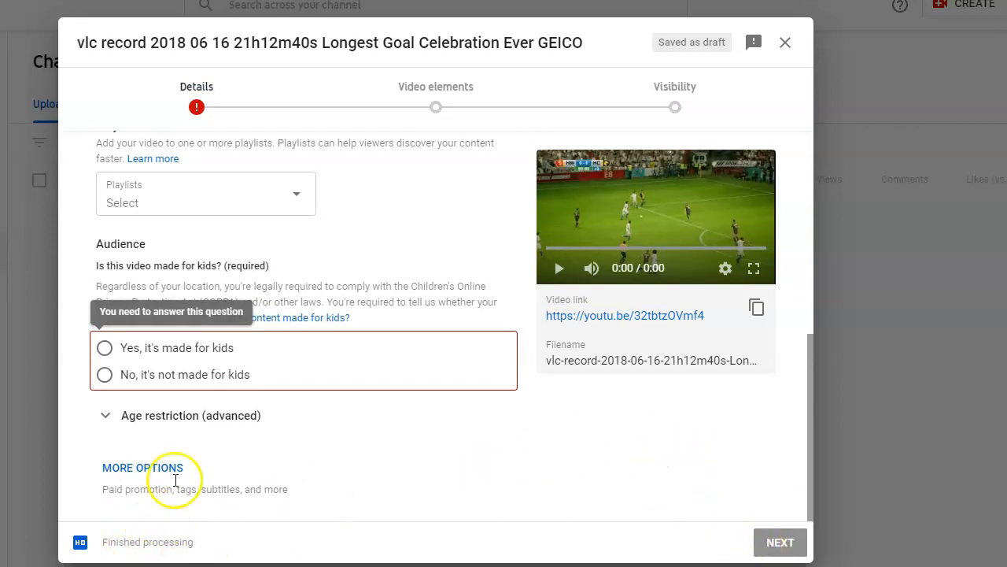
{"action": "scroll", "coordinate": [157, 346], "scroll_direction": "up", "scroll_amount": 6}
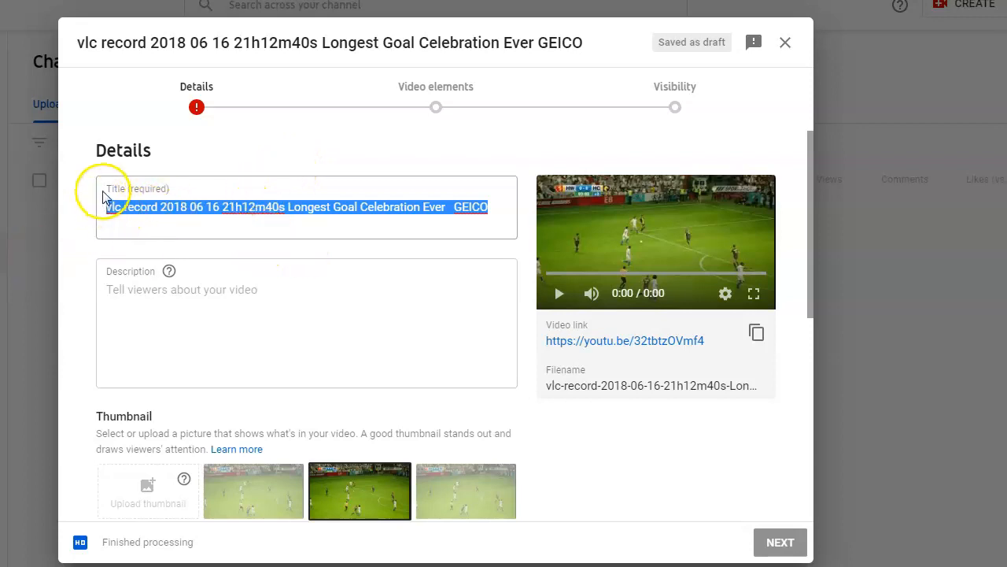
Step: Shorten the video title to "Longest Goal Celebration Ever" by removing the recording prefix and the trailing "GEICO"
{"action": "left_click_drag", "start_coordinate": [105, 189], "coordinate": [189, 185]}
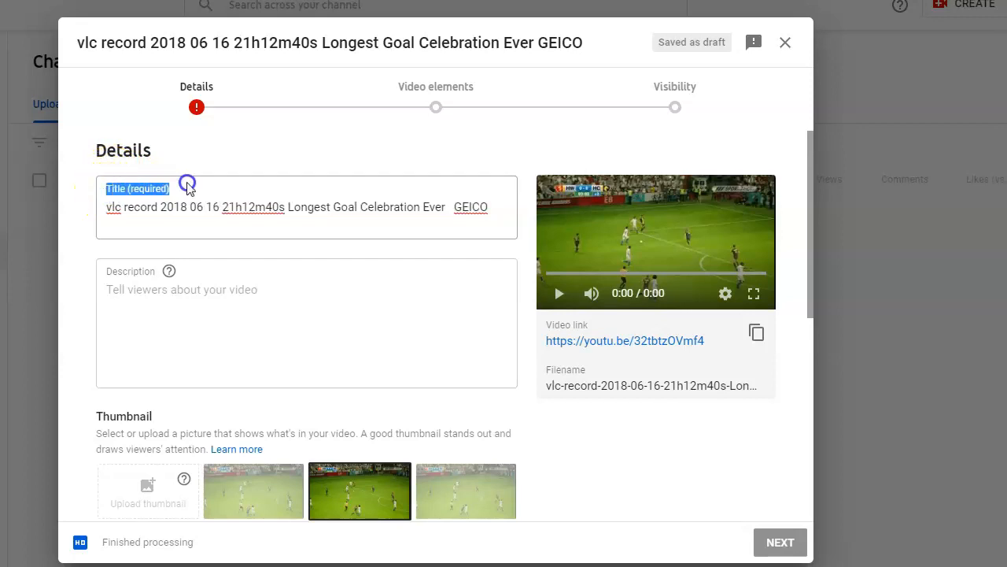
{"action": "left_click_drag", "start_coordinate": [105, 209], "coordinate": [499, 221]}
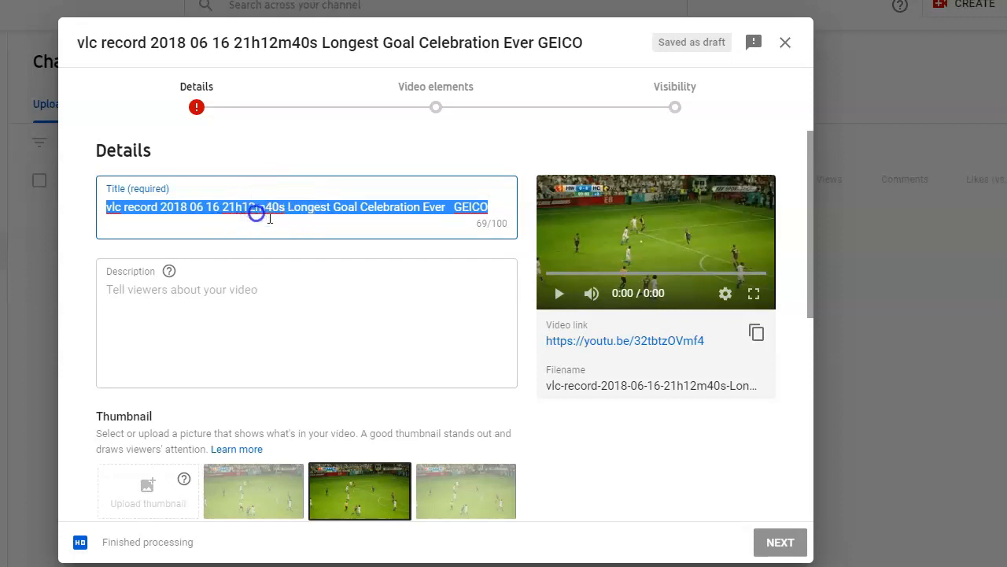
{"action": "left_click_drag", "start_coordinate": [283, 206], "coordinate": [88, 218]}
{"action": "key", "text": "BackSpace"}
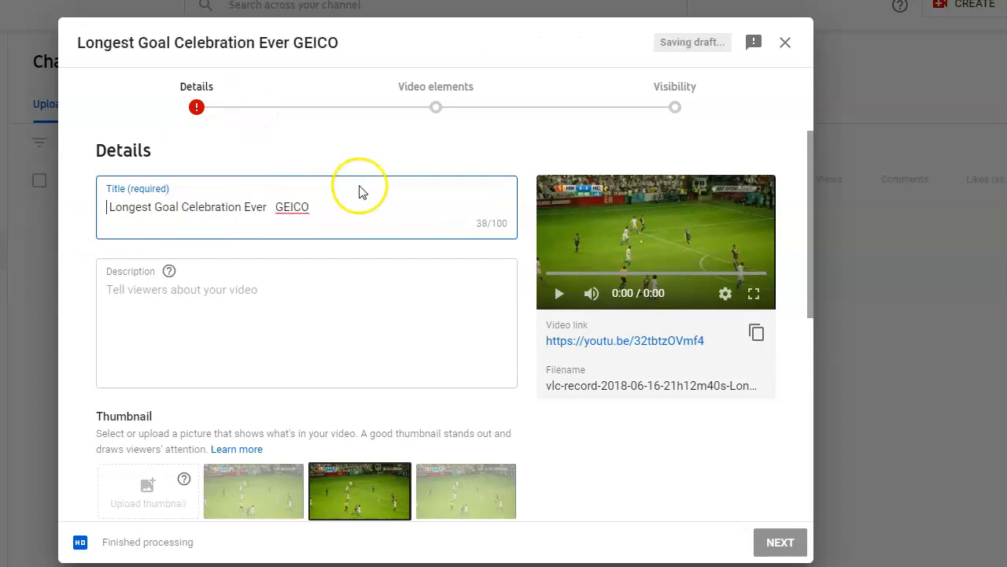
{"action": "left_click_drag", "start_coordinate": [276, 209], "coordinate": [373, 220]}
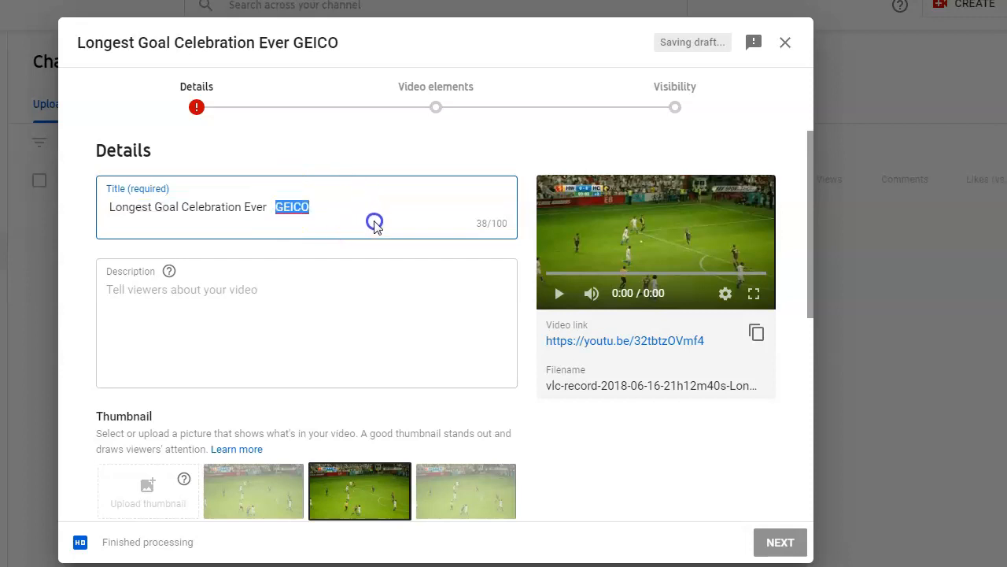
{"action": "key", "text": "BackSpace"}
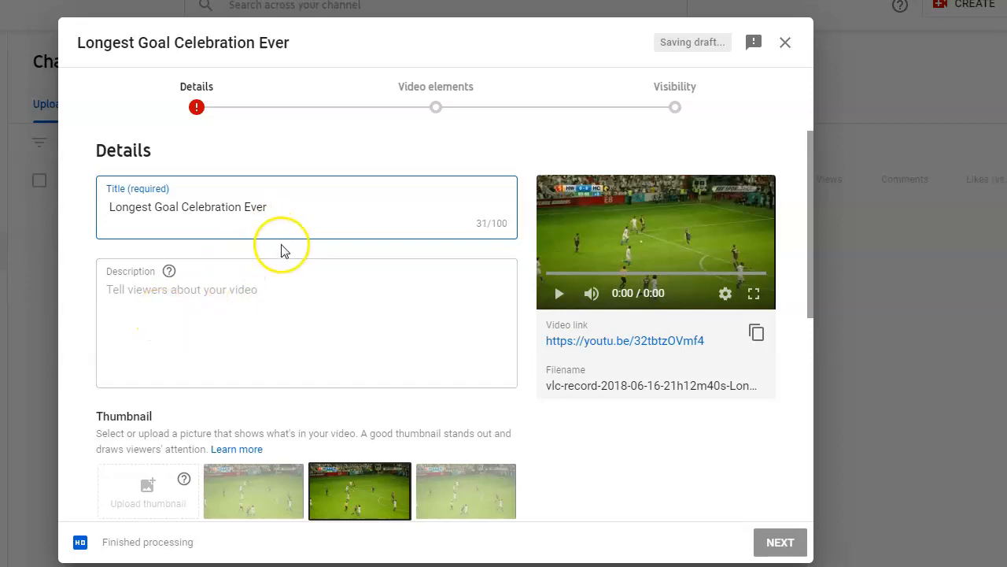
Step: Examine the empty Description field with its character limit and the Thumbnail choices for the video
{"action": "left_click", "coordinate": [114, 289]}
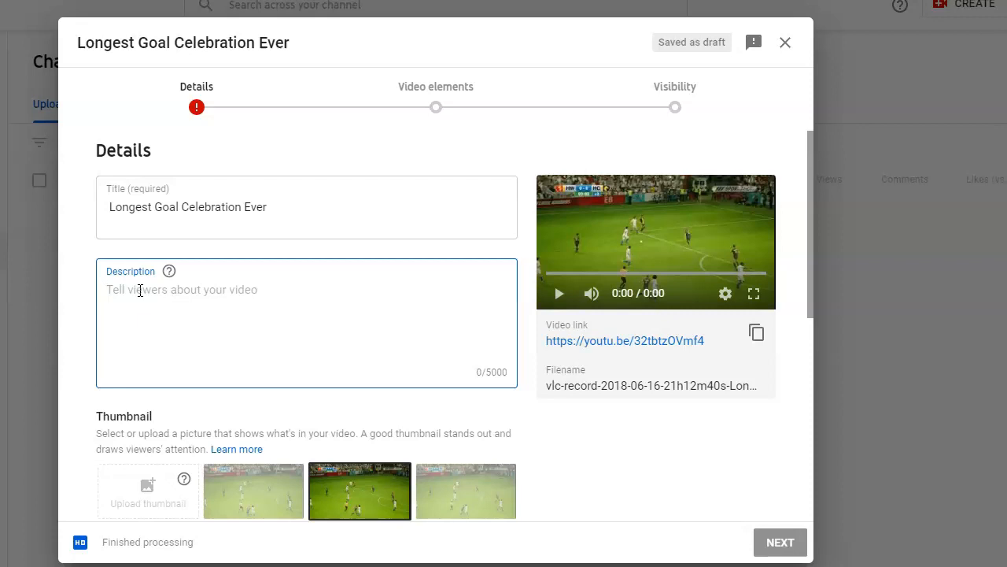
{"action": "left_click", "coordinate": [142, 315]}
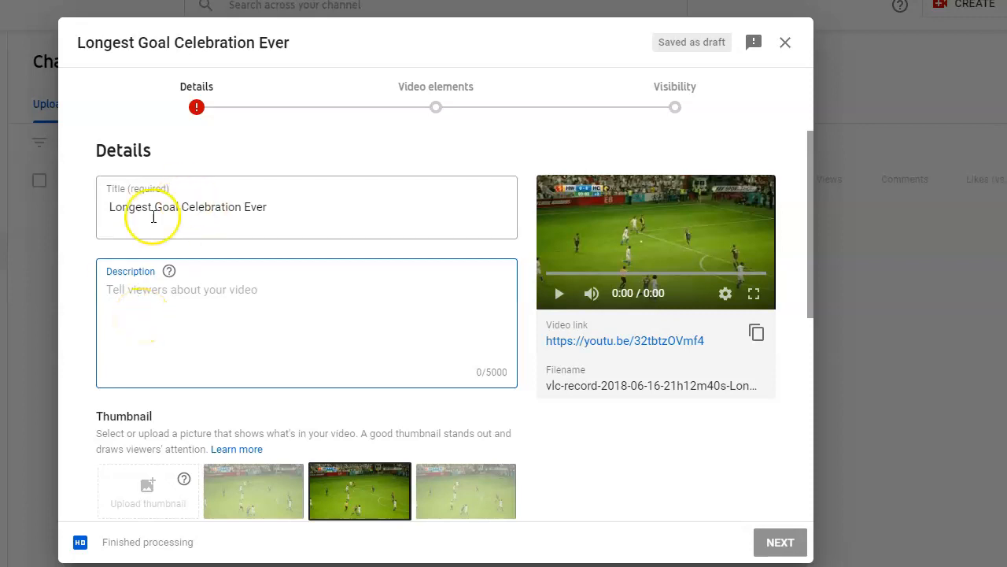
{"action": "left_click", "coordinate": [499, 376]}
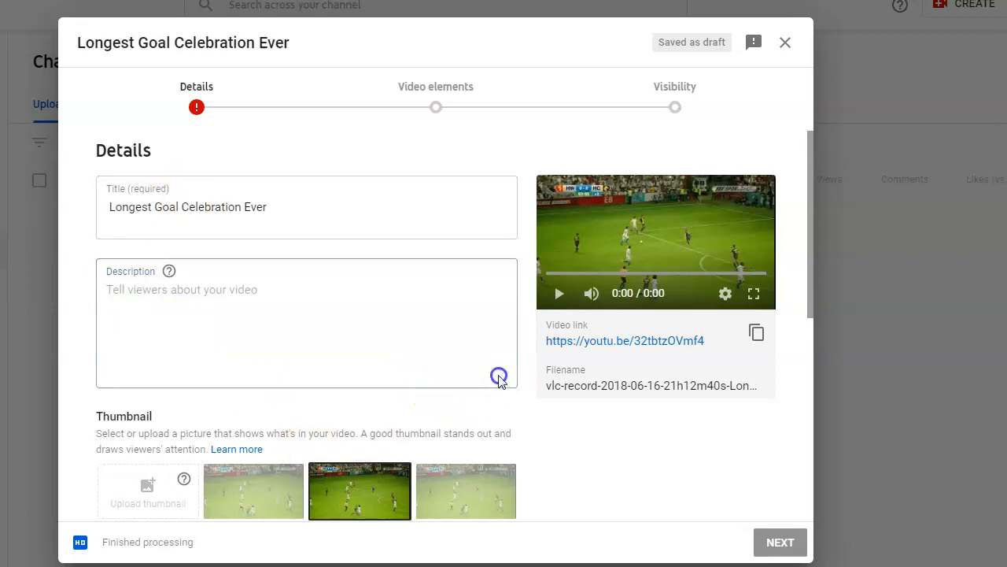
{"action": "left_click", "coordinate": [502, 373]}
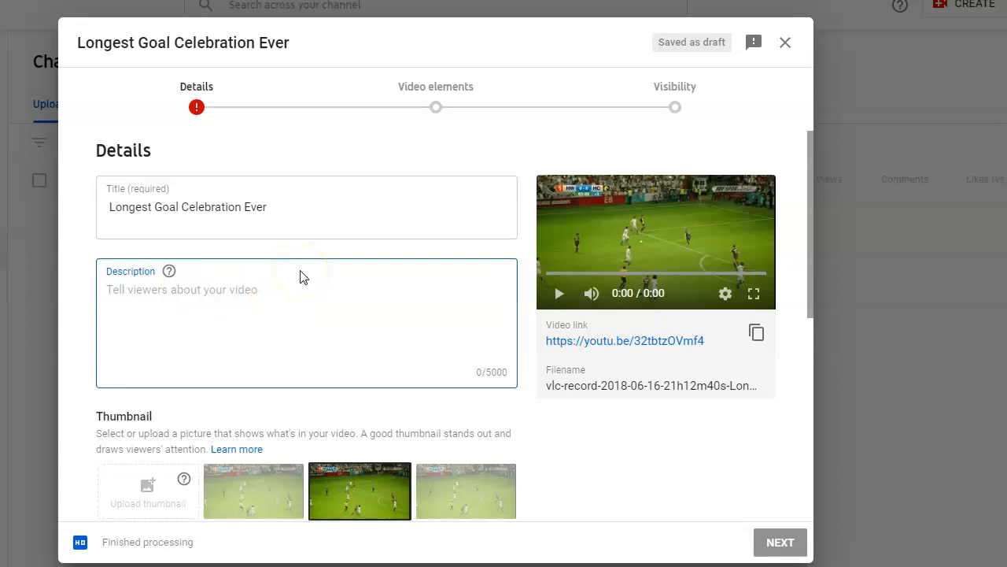
{"action": "scroll", "coordinate": [322, 343], "scroll_direction": "down", "scroll_amount": 2}
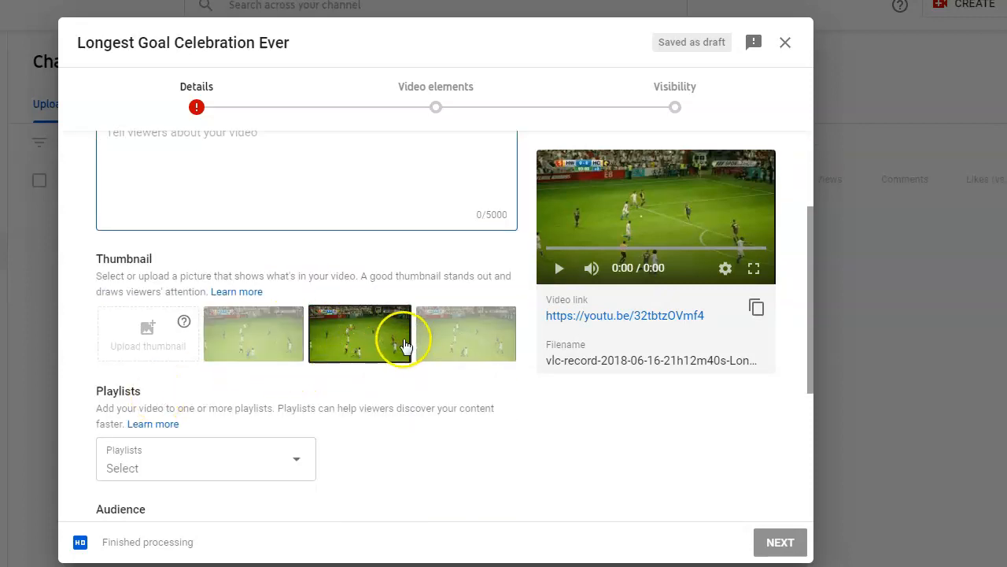
Step: Examine the Details page from the title and description through the Thumbnail, Playlists and Audience sections
{"action": "scroll", "coordinate": [359, 360], "scroll_direction": "down", "scroll_amount": 2}
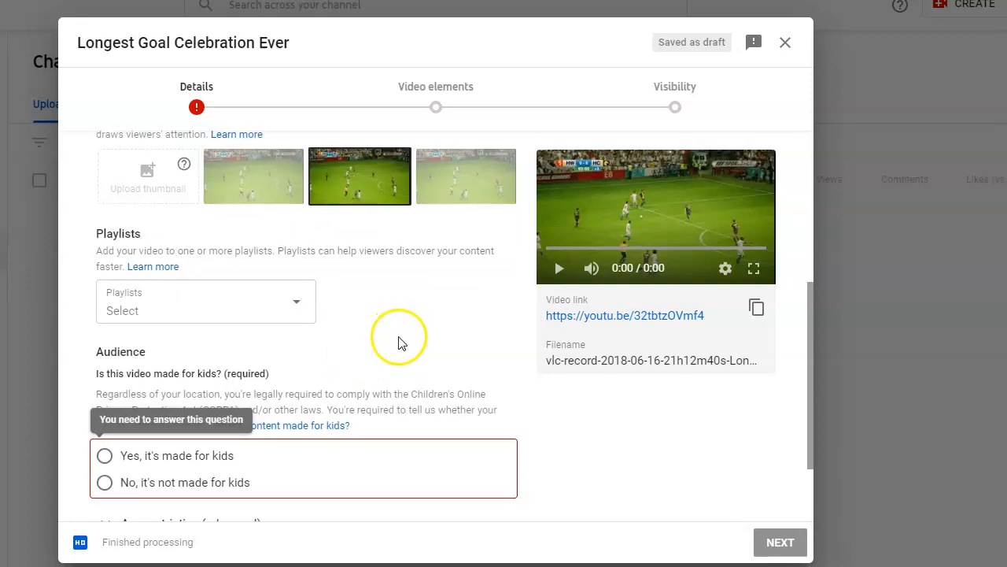
{"action": "scroll", "coordinate": [398, 343], "scroll_direction": "down", "scroll_amount": 1}
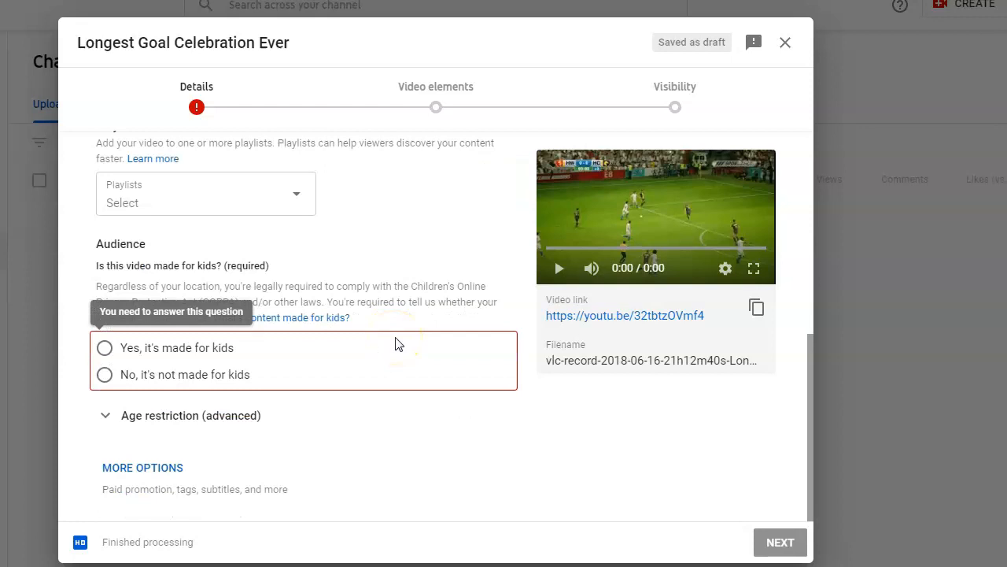
{"action": "scroll", "coordinate": [396, 344], "scroll_direction": "up", "scroll_amount": 6}
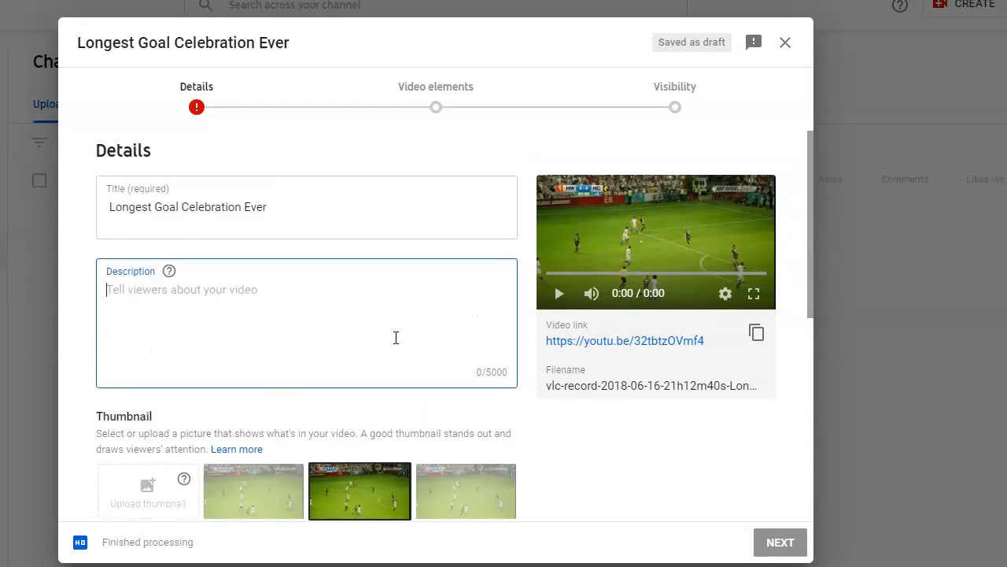
{"action": "scroll", "coordinate": [395, 338], "scroll_direction": "down", "scroll_amount": 5}
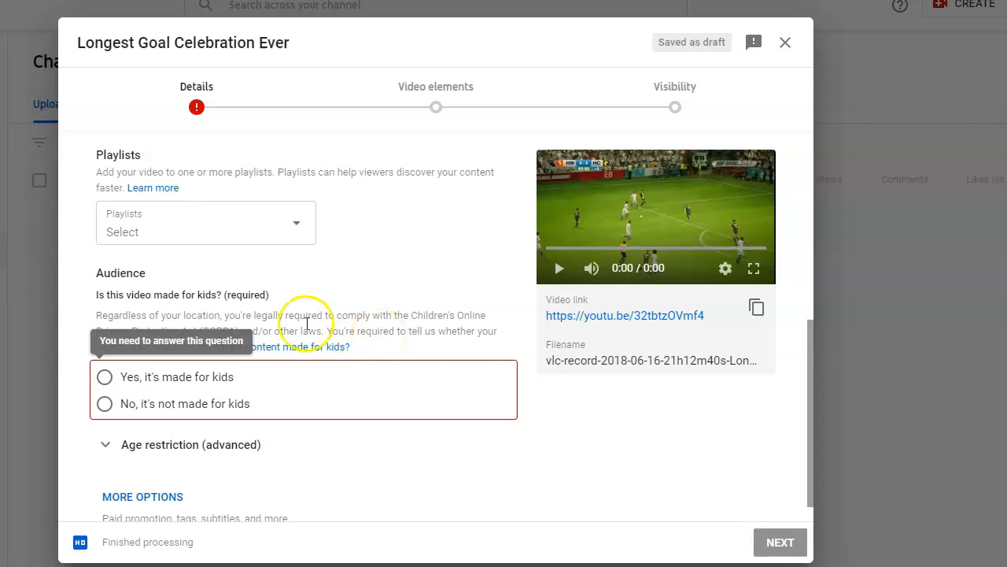
{"action": "scroll", "coordinate": [250, 175], "scroll_direction": "up", "scroll_amount": 5}
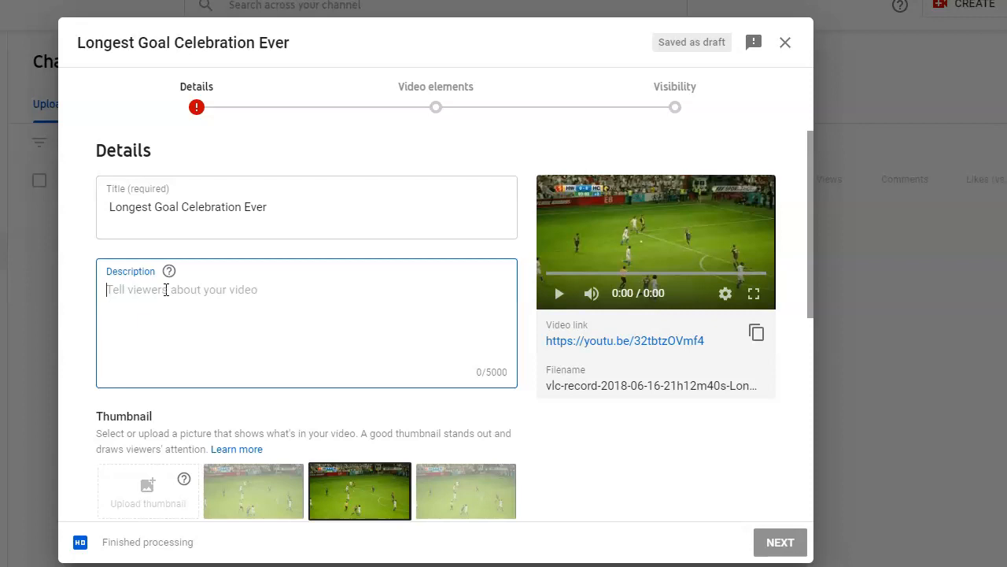
{"action": "scroll", "coordinate": [270, 355], "scroll_direction": "down", "scroll_amount": 2}
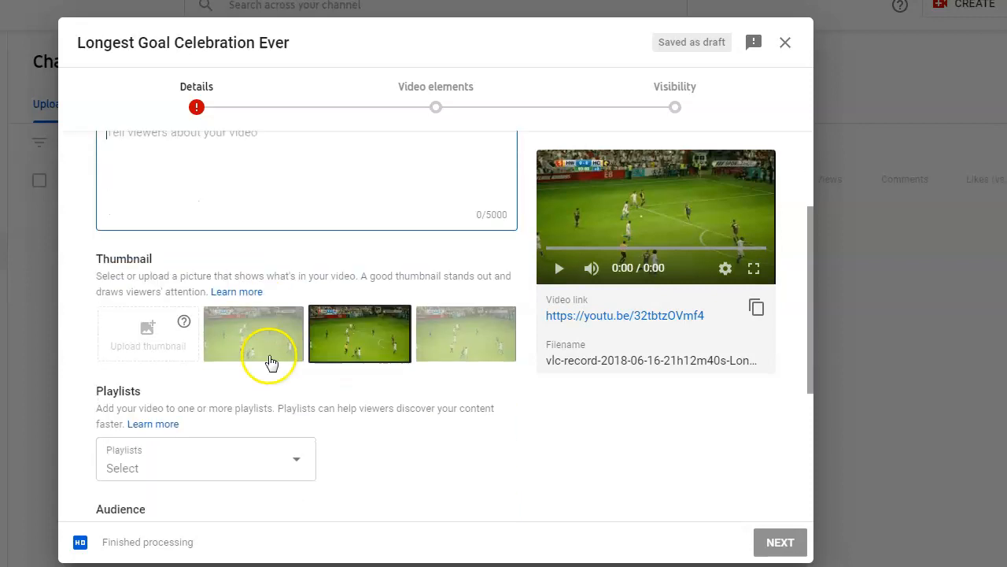
{"action": "scroll", "coordinate": [270, 362], "scroll_direction": "down", "scroll_amount": 1}
{"action": "scroll", "coordinate": [268, 361], "scroll_direction": "down", "scroll_amount": 3}
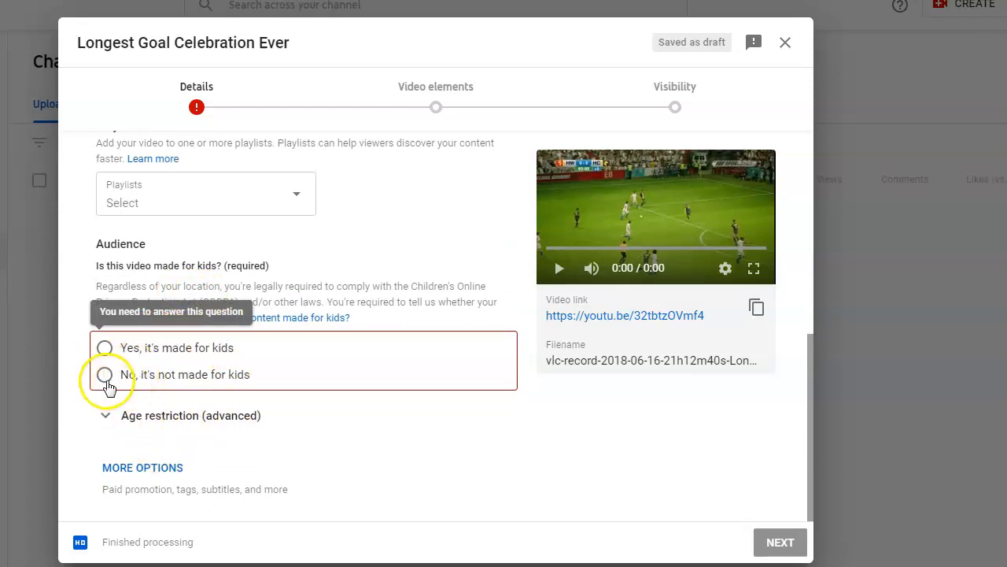
Step: Declare the video as not made for kids and continue to the Video elements stage
{"action": "left_click", "coordinate": [103, 379]}
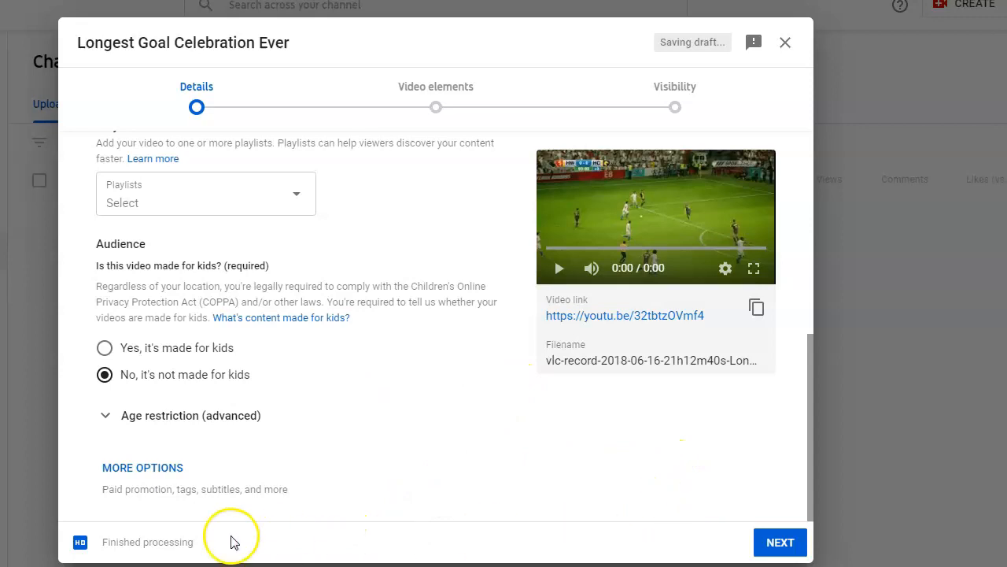
{"action": "left_click_drag", "start_coordinate": [816, 440], "coordinate": [804, 214]}
{"action": "left_click_drag", "start_coordinate": [794, 172], "coordinate": [817, 472]}
{"action": "left_click", "coordinate": [790, 544]}
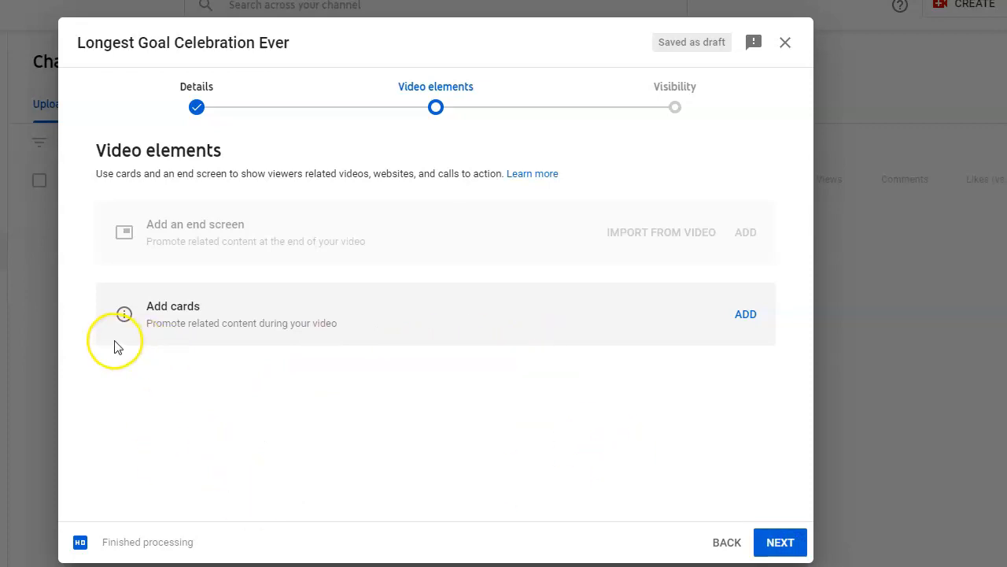
Step: Continue to the Visibility stage, set the video to Public and review the pre-publish checks
{"action": "left_click", "coordinate": [790, 543]}
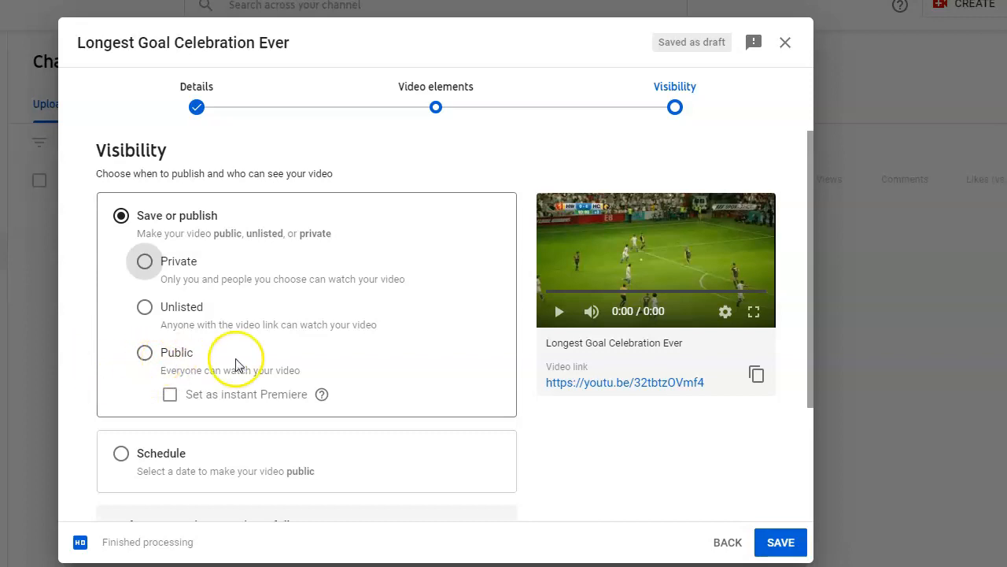
{"action": "left_click", "coordinate": [143, 356]}
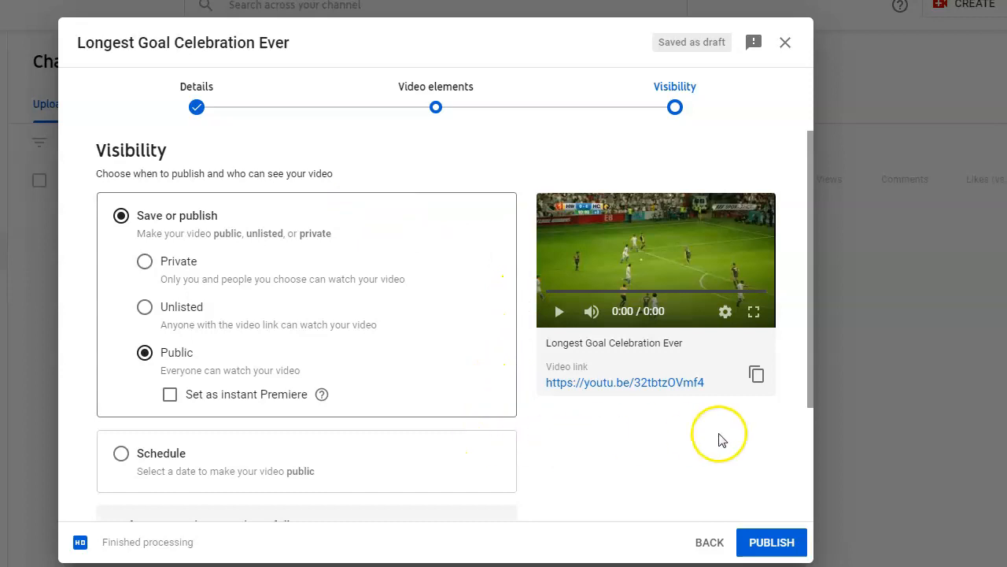
{"action": "left_click", "coordinate": [809, 334]}
{"action": "left_click_drag", "start_coordinate": [809, 335], "coordinate": [798, 386]}
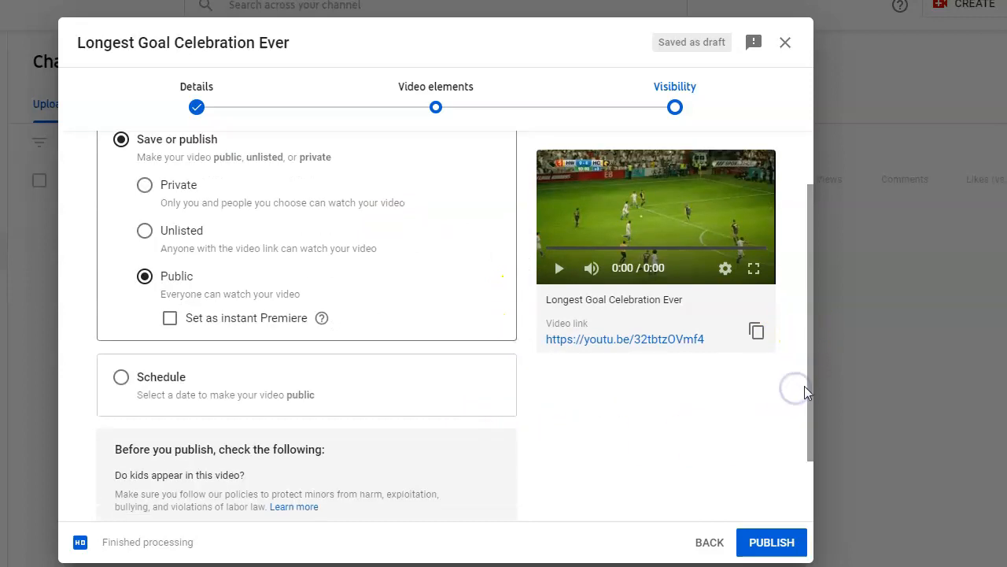
{"action": "left_click_drag", "start_coordinate": [809, 422], "coordinate": [806, 497]}
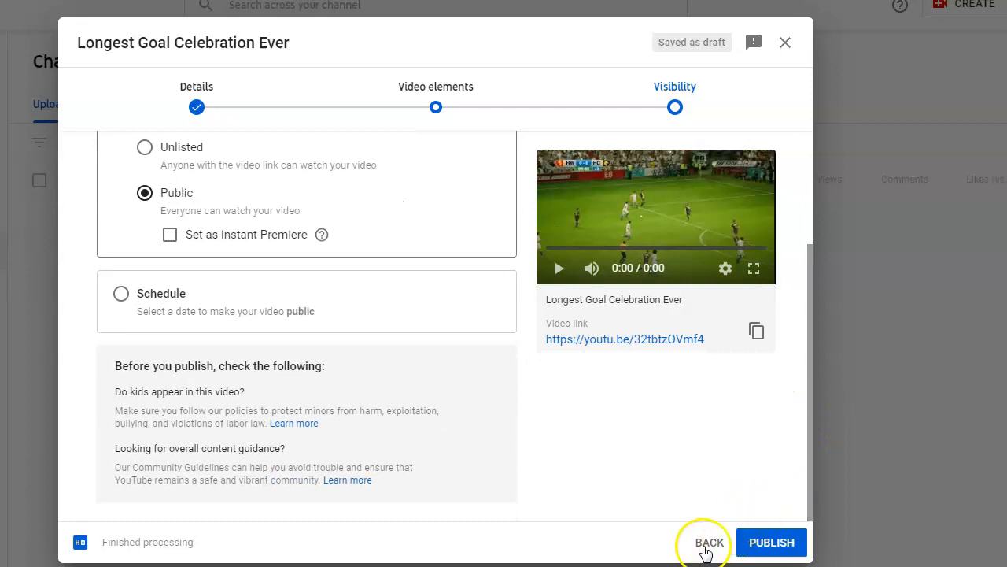
Step: Return to the Details stage and expand its additional options to reach the Tags section
{"action": "double_click", "coordinate": [708, 542]}
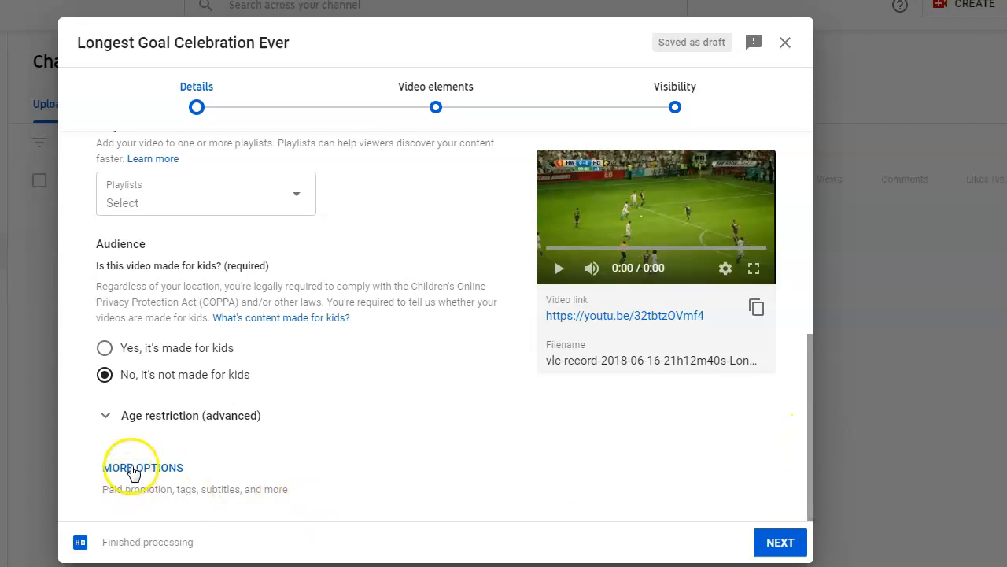
{"action": "left_click", "coordinate": [135, 470]}
{"action": "scroll", "coordinate": [353, 460], "scroll_direction": "down", "scroll_amount": 3}
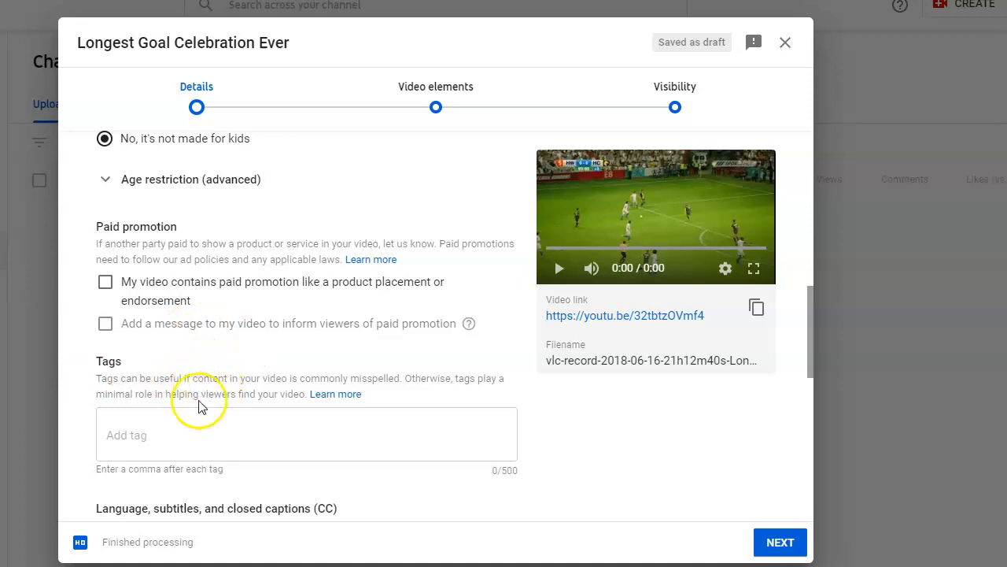
{"action": "scroll", "coordinate": [190, 394], "scroll_direction": "down", "scroll_amount": 3}
{"action": "scroll", "coordinate": [187, 323], "scroll_direction": "up", "scroll_amount": 2}
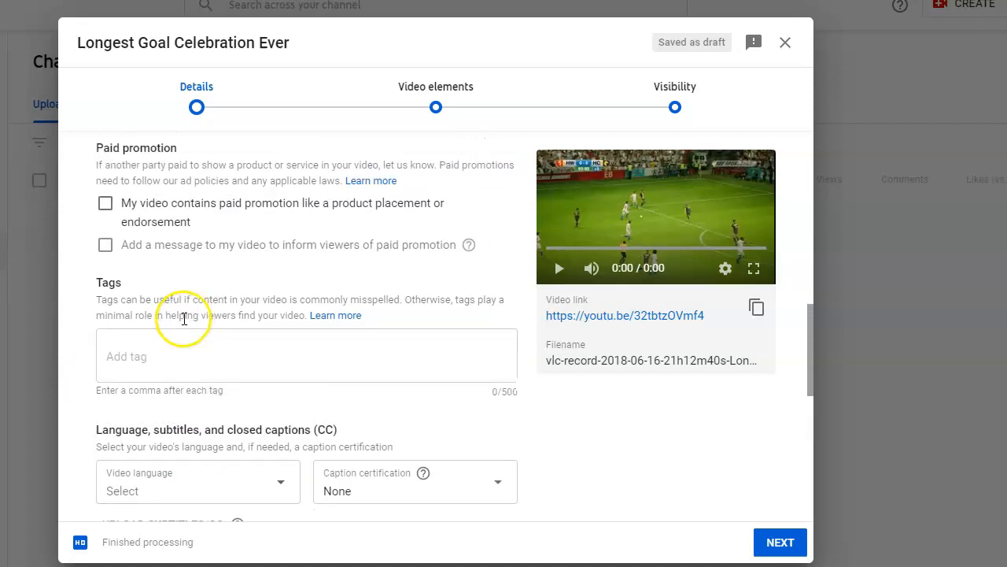
Step: Add the tags "football" and "FIFA" to the video
{"action": "left_click_drag", "start_coordinate": [102, 282], "coordinate": [158, 279]}
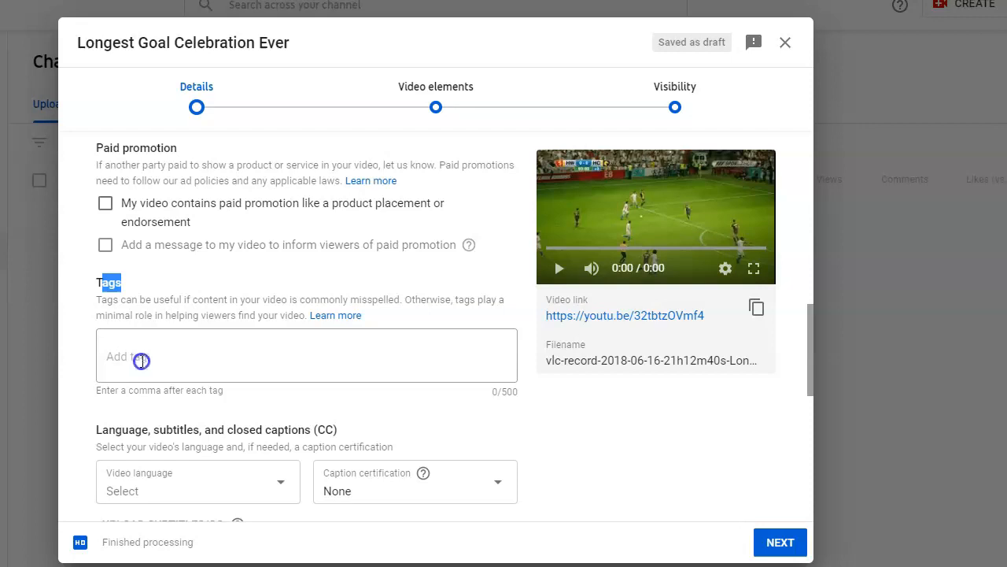
{"action": "left_click", "coordinate": [140, 360]}
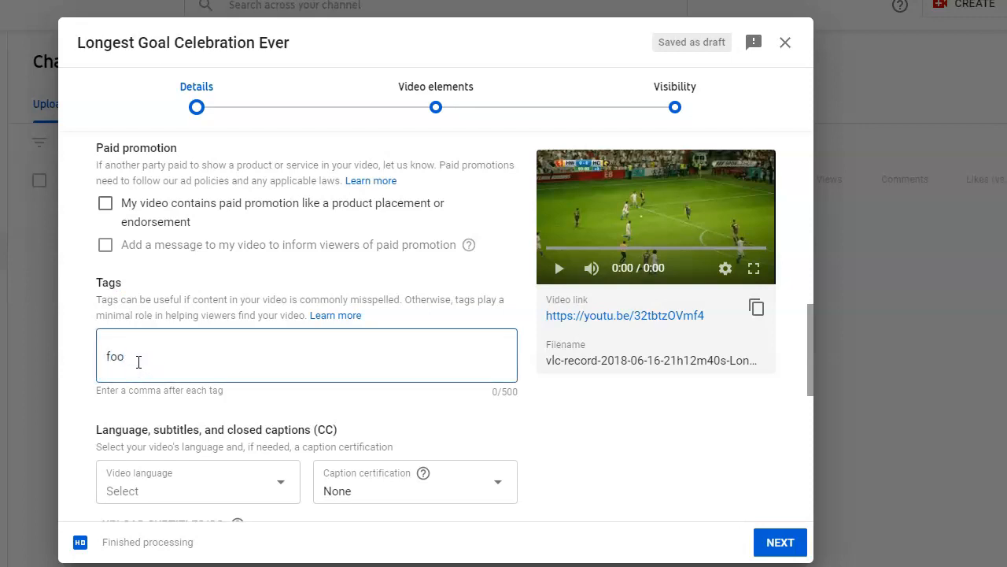
{"action": "type", "text": "football"}
{"action": "key", "text": "Return"}
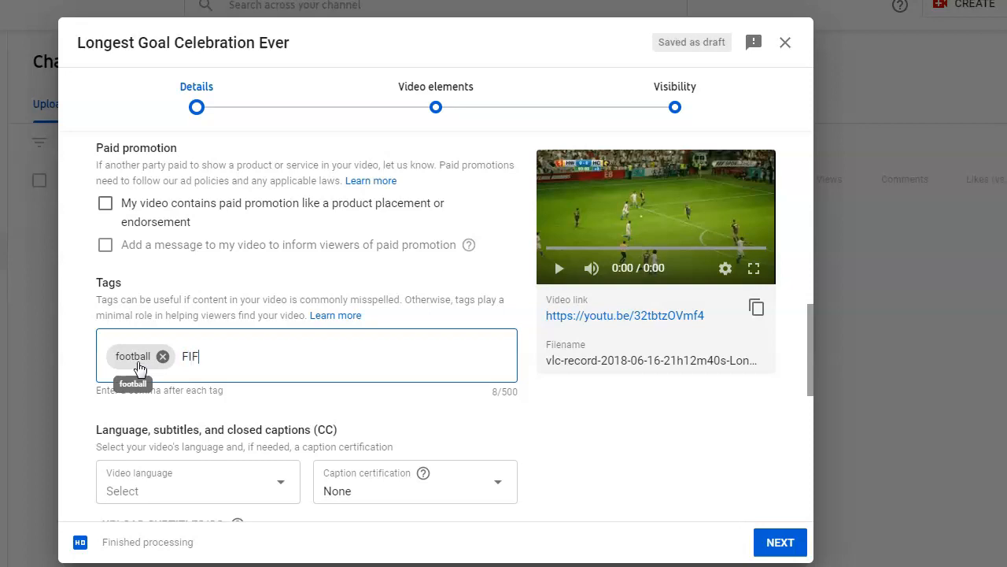
{"action": "key", "text": "Return"}
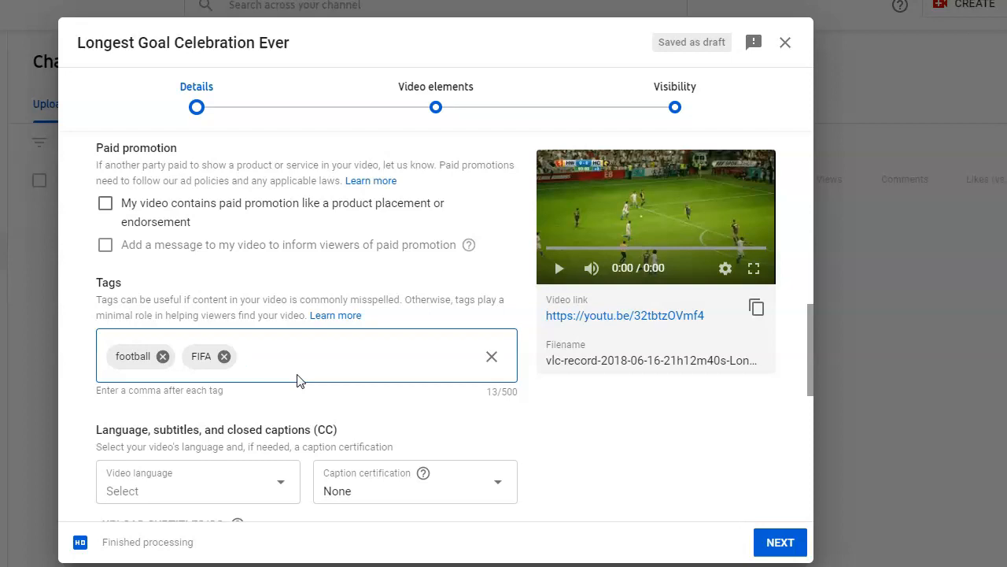
Step: Add three more tags to the video: "souliers", "BRAZIL" and "HAITI"
{"action": "scroll", "coordinate": [236, 155], "scroll_direction": "up", "scroll_amount": 2}
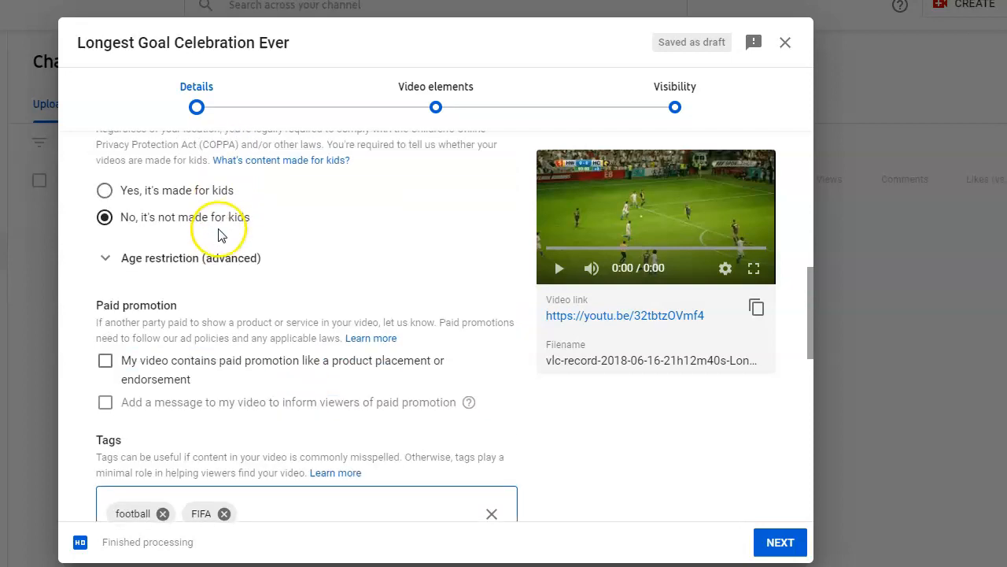
{"action": "scroll", "coordinate": [138, 334], "scroll_direction": "up", "scroll_amount": 5}
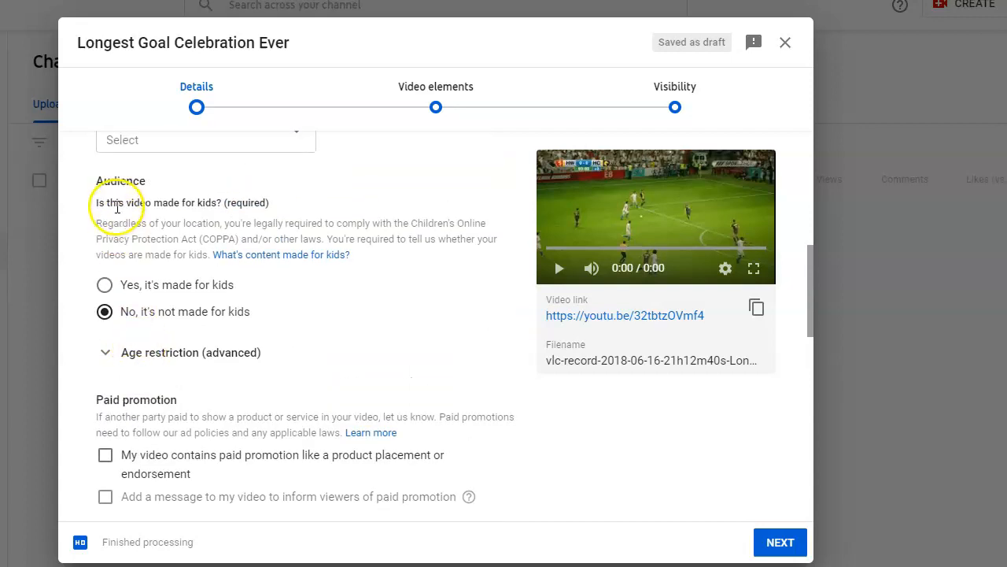
{"action": "scroll", "coordinate": [118, 200], "scroll_direction": "up", "scroll_amount": 2}
{"action": "scroll", "coordinate": [117, 202], "scroll_direction": "down", "scroll_amount": 6}
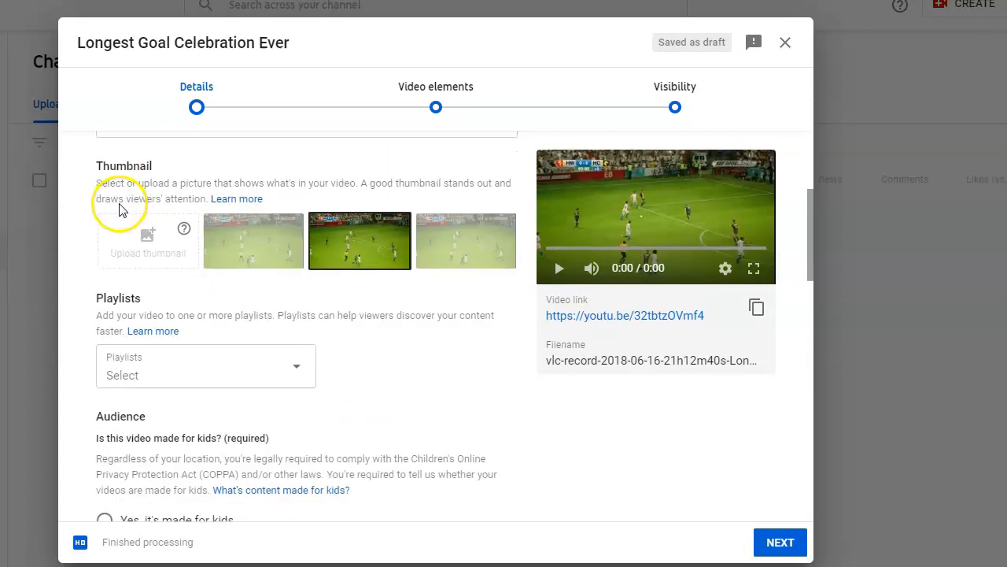
{"action": "scroll", "coordinate": [140, 299], "scroll_direction": "down", "scroll_amount": 3}
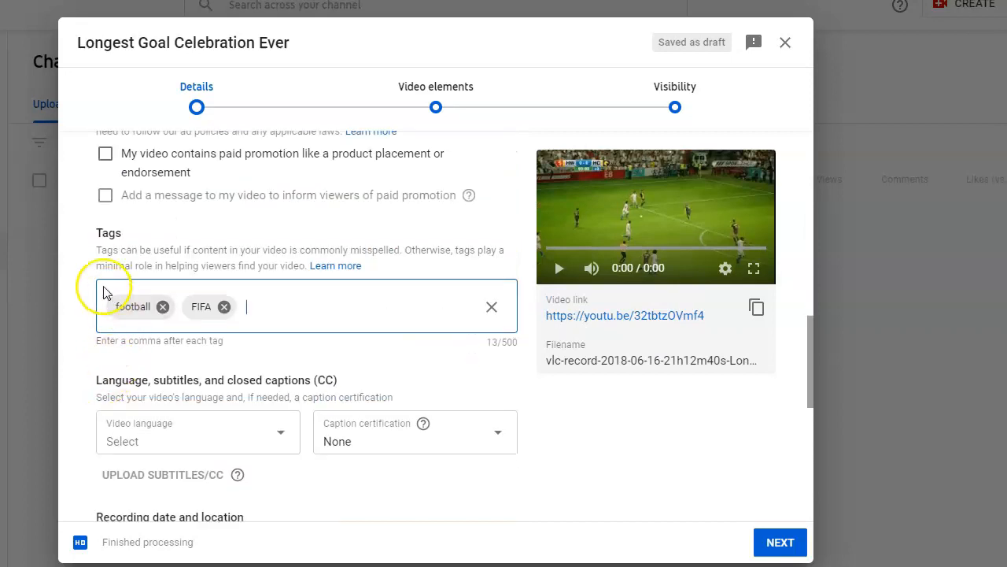
{"action": "left_click_drag", "start_coordinate": [105, 234], "coordinate": [139, 234]}
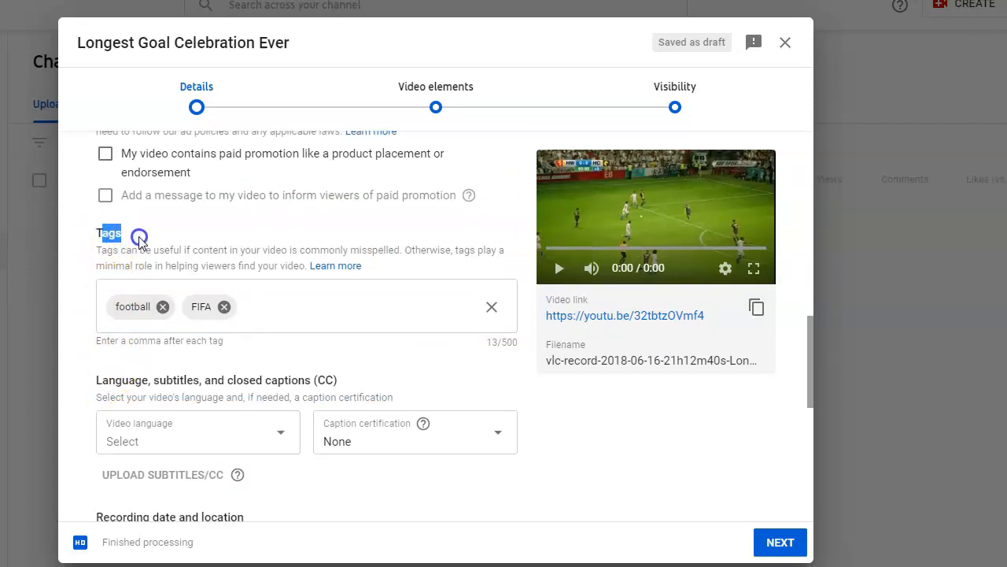
{"action": "left_click", "coordinate": [265, 315]}
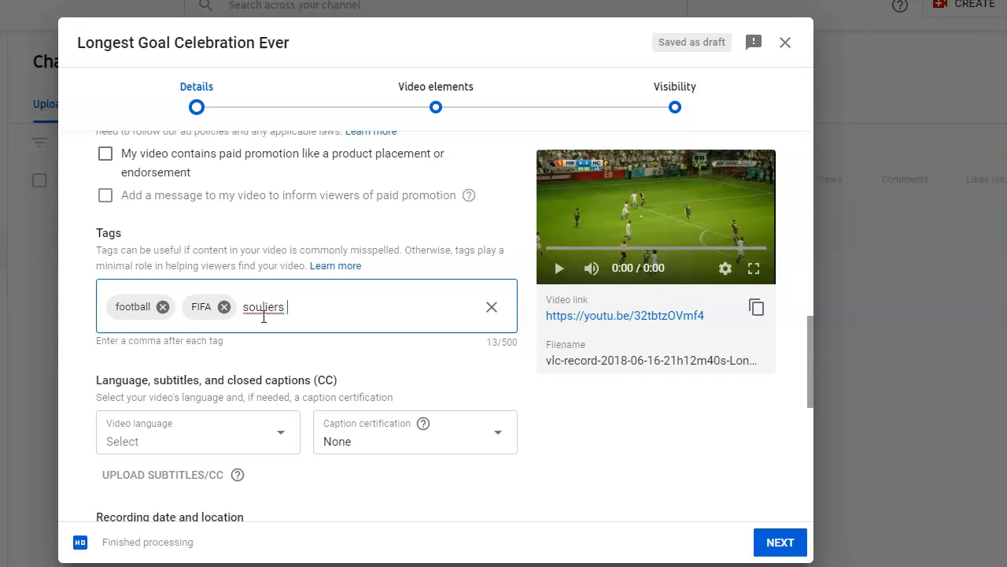
{"action": "type", "text": ","}
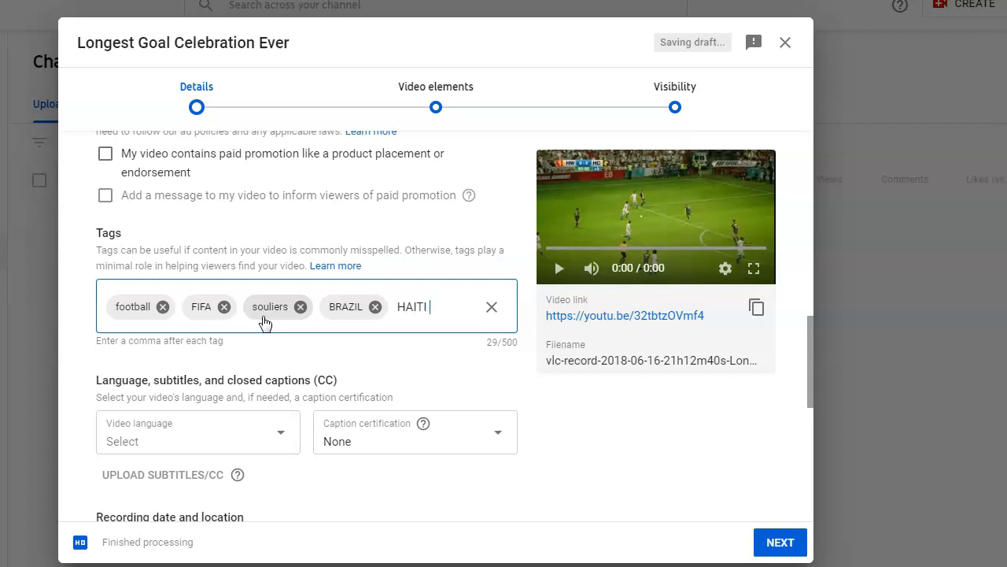
{"action": "type", "text": ","}
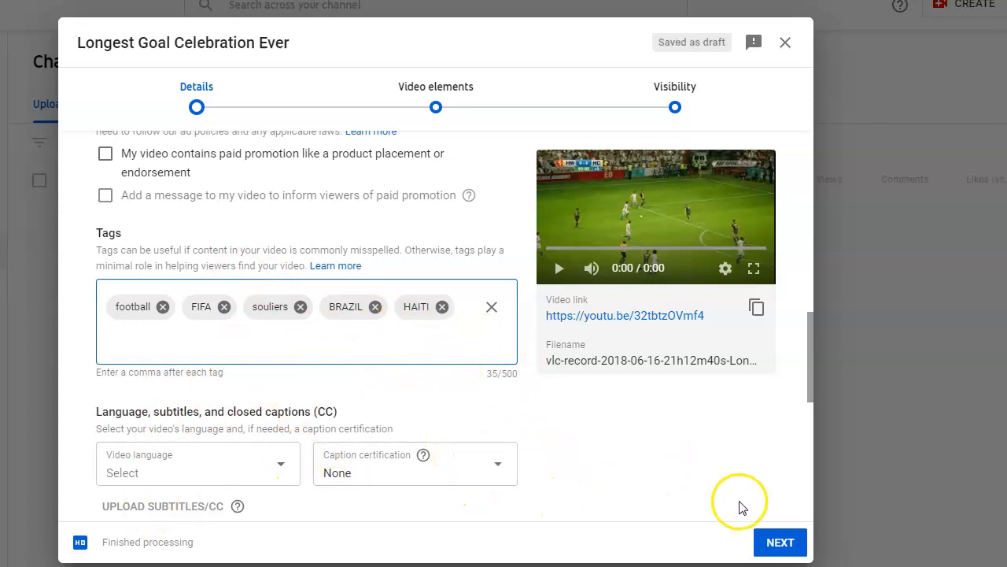
Step: Advance to the Visibility stage, look over the publishing options, and save and close the video as a draft
{"action": "left_click", "coordinate": [774, 550]}
{"action": "left_click", "coordinate": [777, 546]}
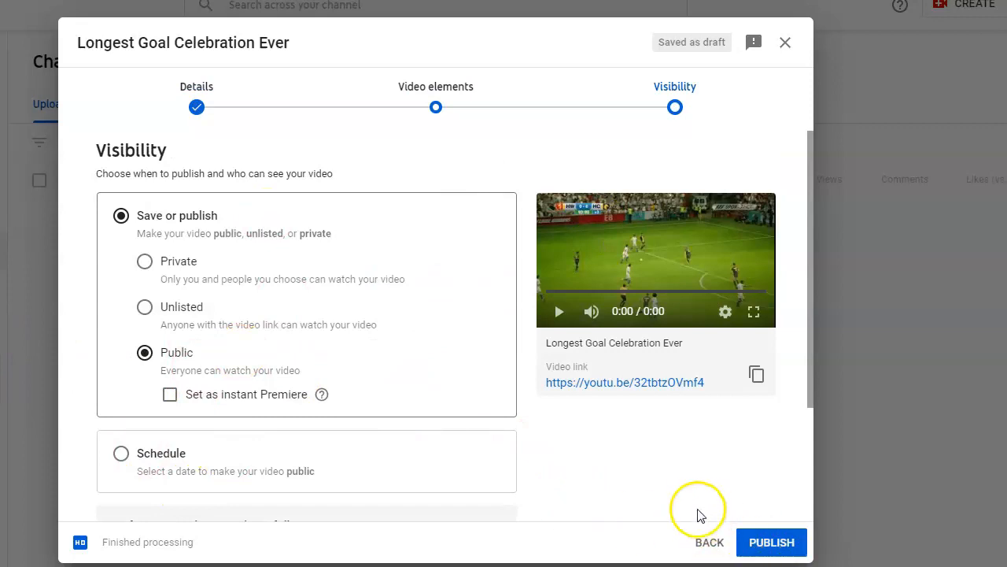
{"action": "left_click_drag", "start_coordinate": [814, 400], "coordinate": [809, 450]}
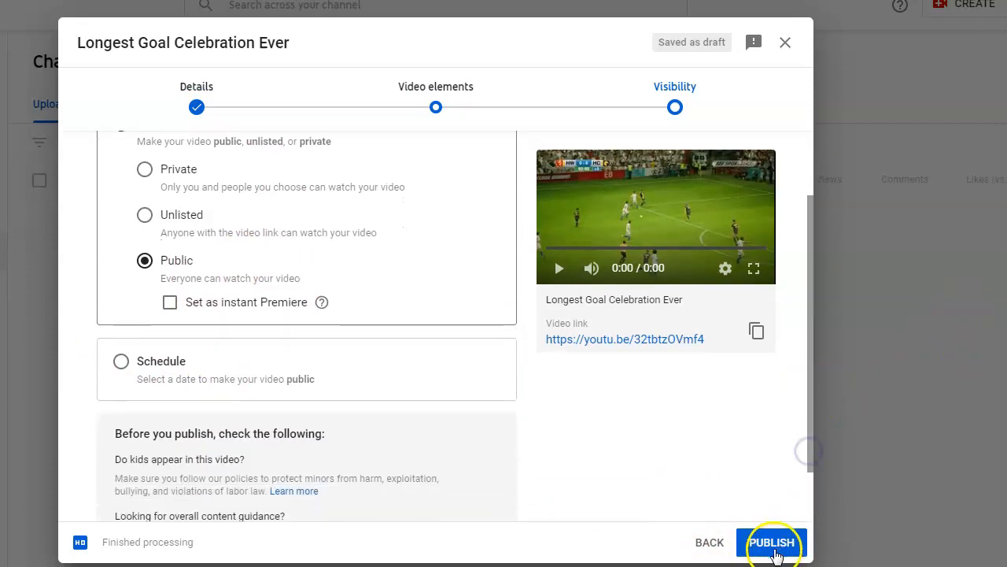
{"action": "left_click", "coordinate": [448, 513]}
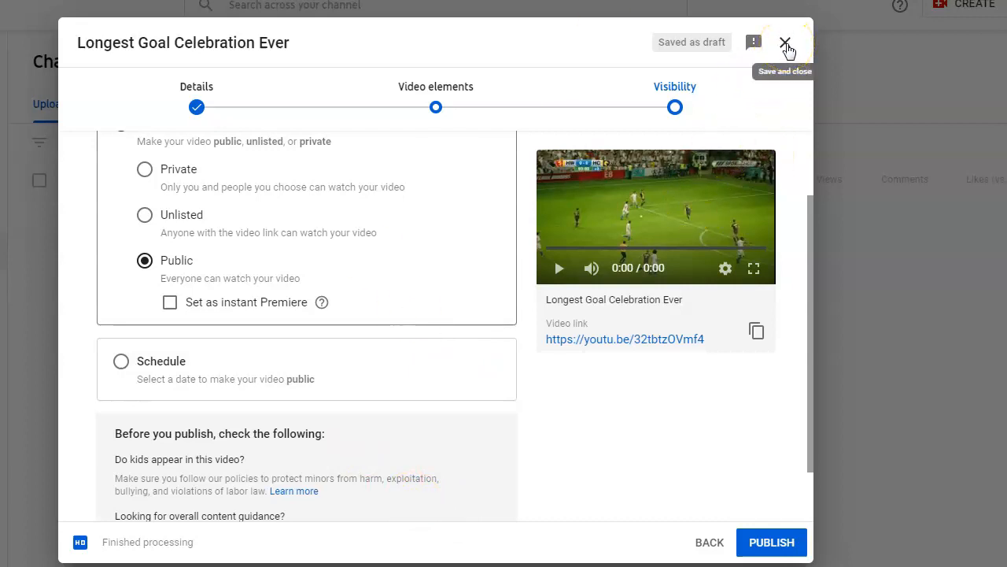
{"action": "left_click", "coordinate": [786, 44]}
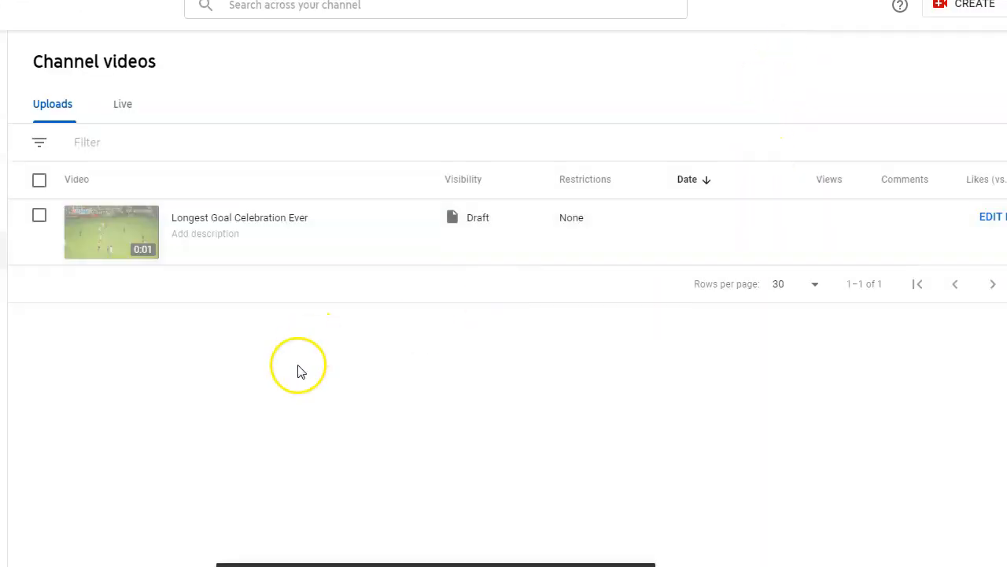
Step: Select the "Longest Goal Celebration Ever" draft in the Channel videos list
{"action": "mouse_move", "coordinate": [99, 247]}
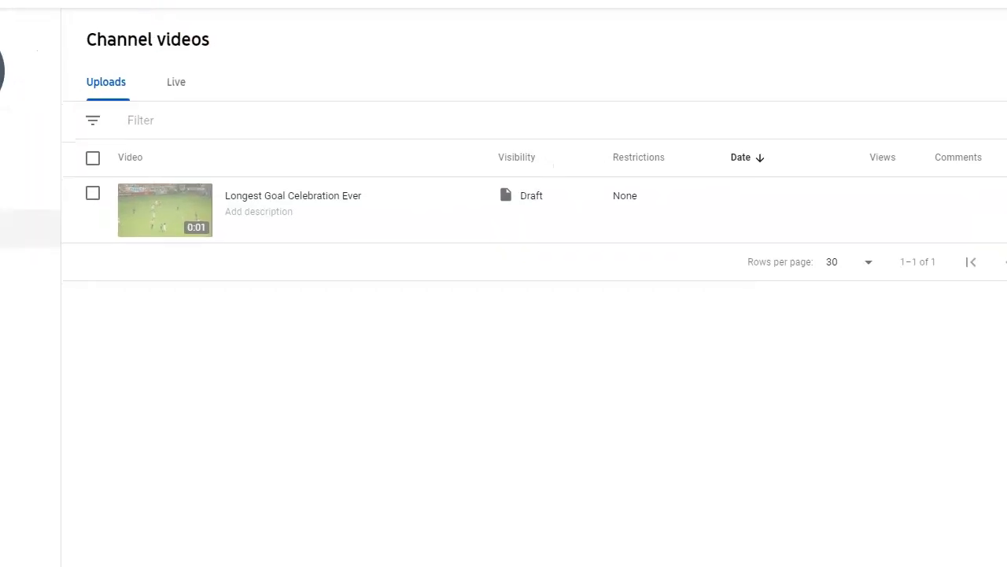
{"action": "mouse_move", "coordinate": [113, 238]}
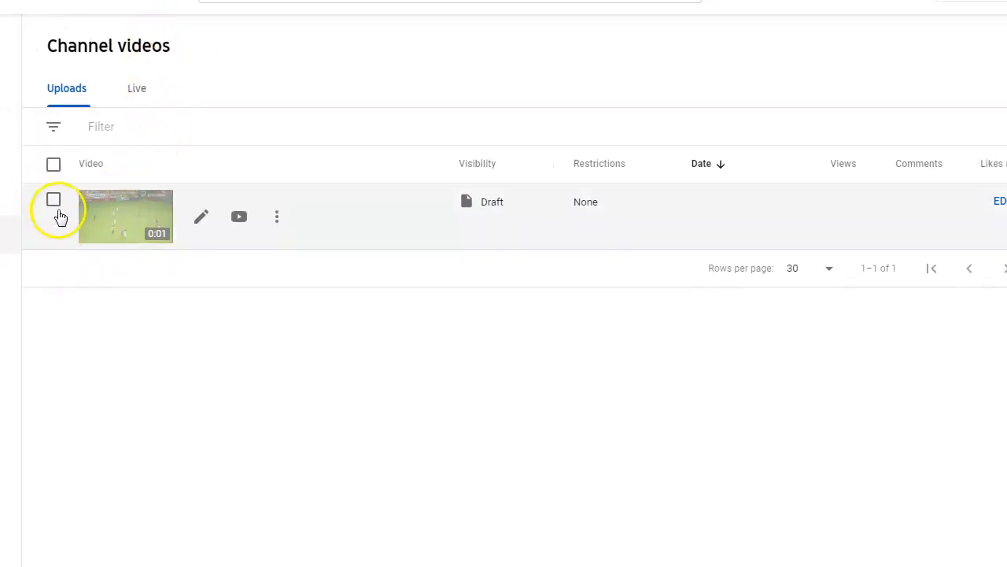
{"action": "left_click", "coordinate": [55, 203]}
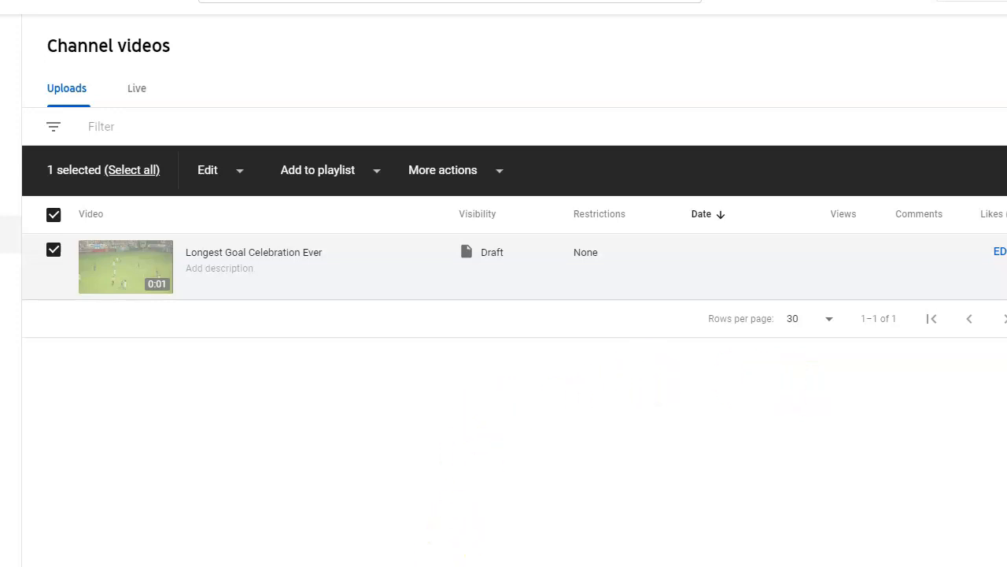
Step: Switch to the presentation and advance to the "Step 5 – Optimize Your Video" slide
{"action": "left_click", "coordinate": [316, 526]}
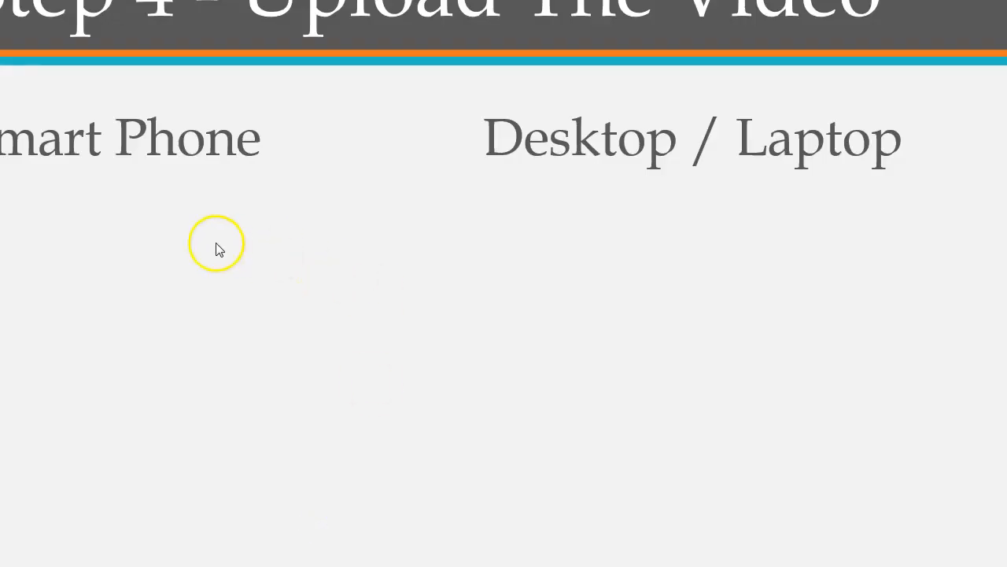
{"action": "key", "text": "Right"}
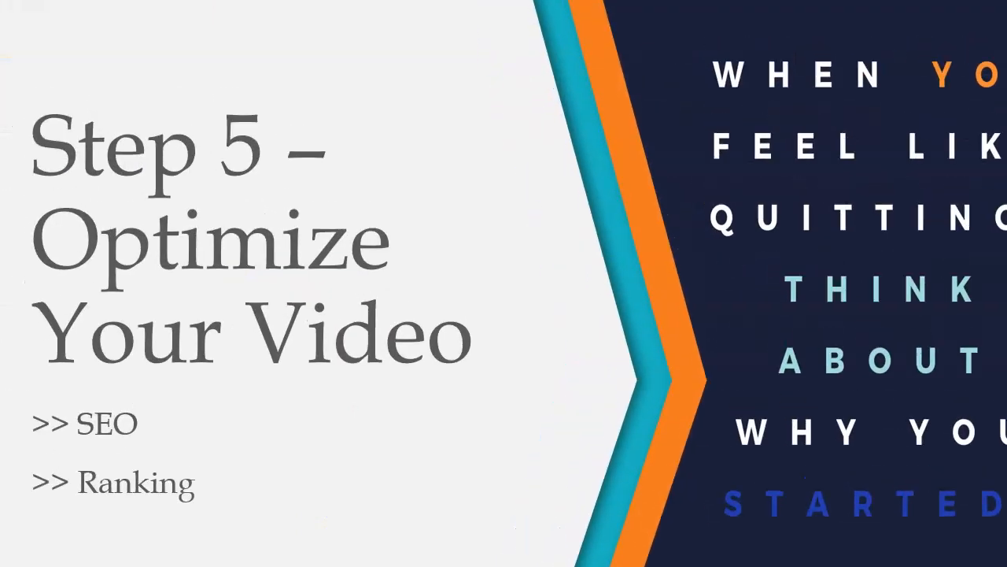